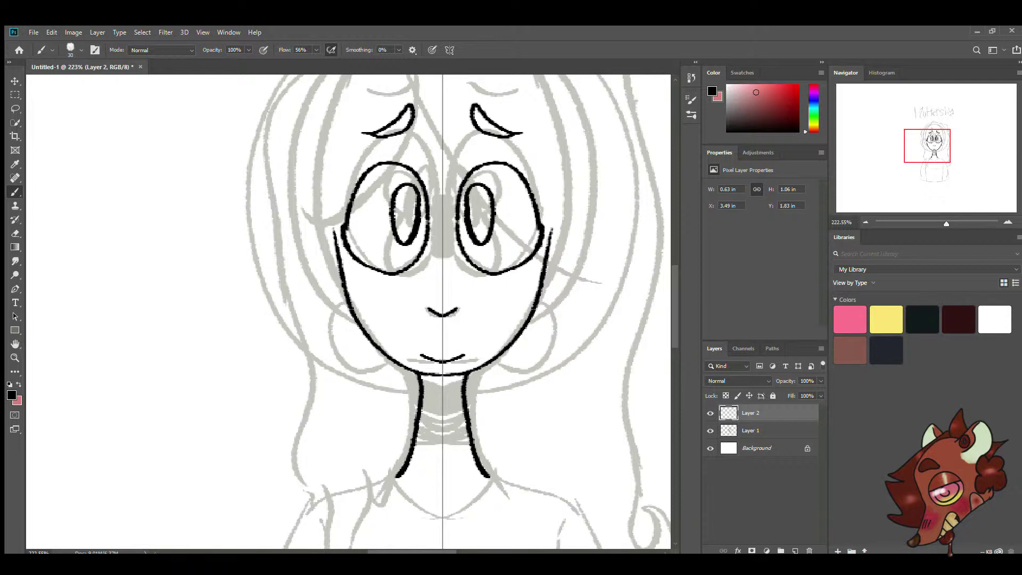
- Ink mirrored nose marks between the eyes and fill the shadow beneath the chin solid black
{"action": "scroll", "coordinate": [403, 305], "scroll_direction": "down", "scroll_amount": 3}
{"action": "scroll", "coordinate": [506, 239], "scroll_direction": "up", "scroll_amount": 2}
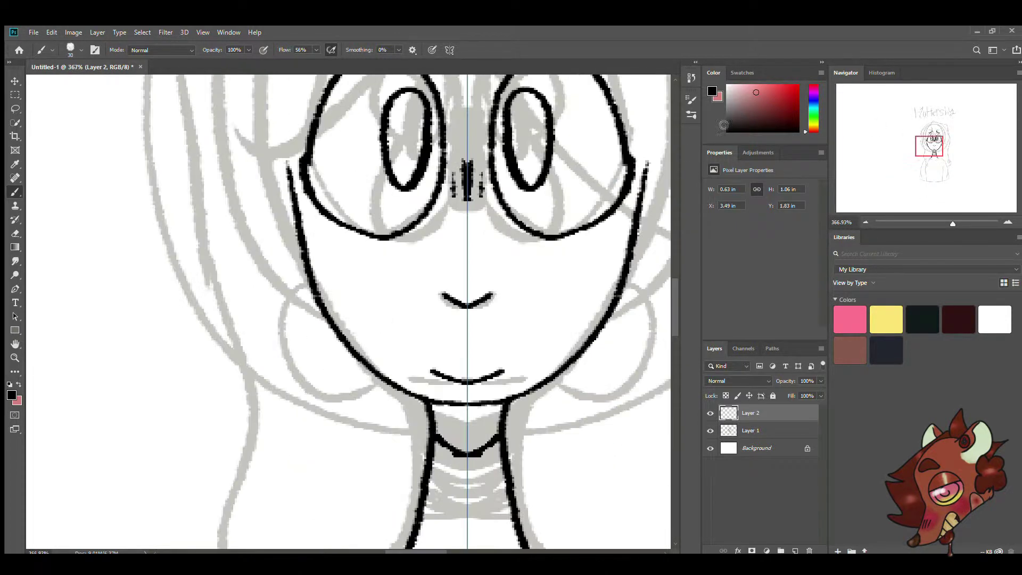
{"action": "scroll", "coordinate": [298, 170], "scroll_direction": "up", "scroll_amount": 2}
{"action": "left_click_drag", "start_coordinate": [279, 157], "coordinate": [297, 172]}
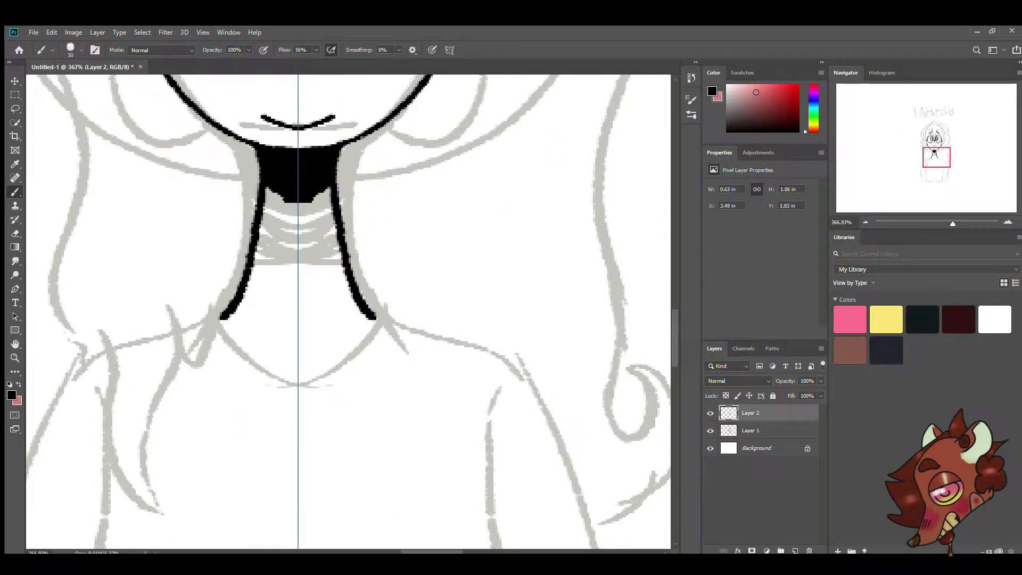
- Ink the shirt's curved neckline, shoulders, outer sleeves, elbow folds and wavy hem over the sketch with mirrored strokes
{"action": "scroll", "coordinate": [298, 175], "scroll_direction": "down", "scroll_amount": 3}
{"action": "scroll", "coordinate": [593, 183], "scroll_direction": "down", "scroll_amount": 3}
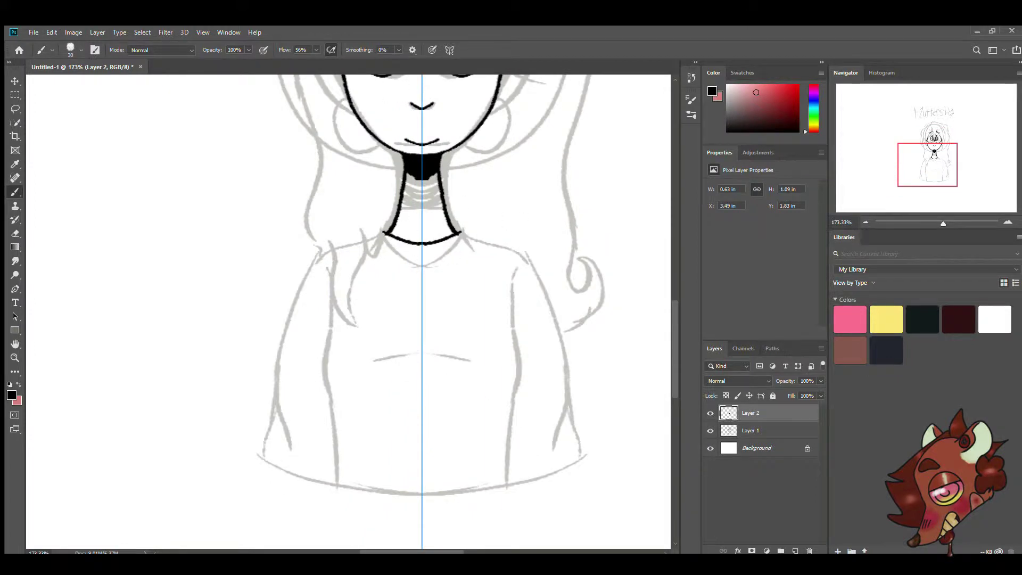
{"action": "mouse_move", "coordinate": [390, 232]}
{"action": "left_mouse_down"}
{"action": "mouse_move", "coordinate": [278, 373]}
{"action": "mouse_move", "coordinate": [259, 455]}
{"action": "mouse_move", "coordinate": [421, 503]}
{"action": "left_mouse_up"}
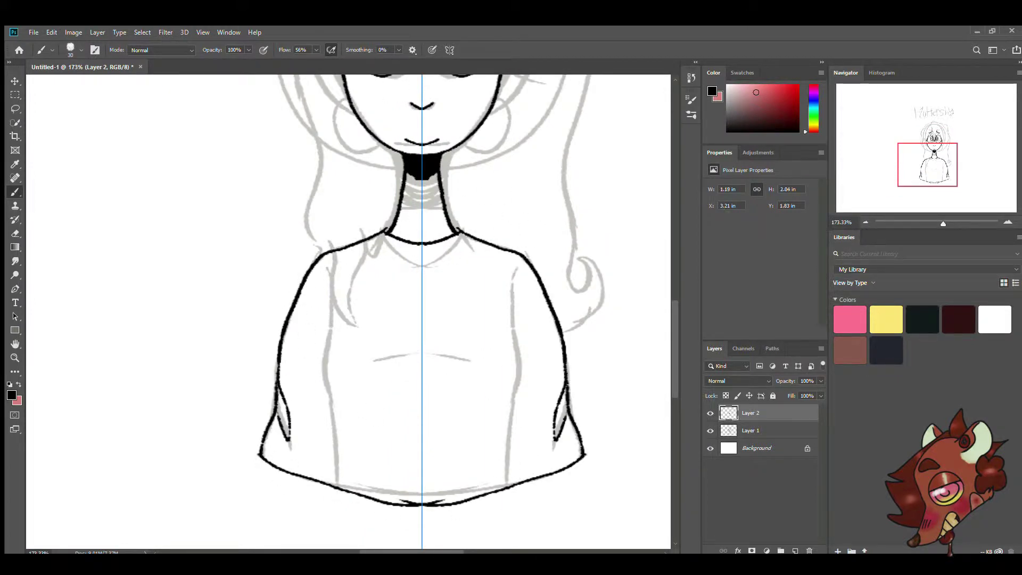
- Erase the stray overlapping line ends at the centre of the shirt hem
{"action": "key", "text": "e"}
{"action": "scroll", "coordinate": [421, 510], "scroll_direction": "up", "scroll_amount": 8}
{"action": "key", "text": "bracketleft"}
{"action": "key", "text": "bracketleft"}
{"action": "key", "text": "bracketleft"}
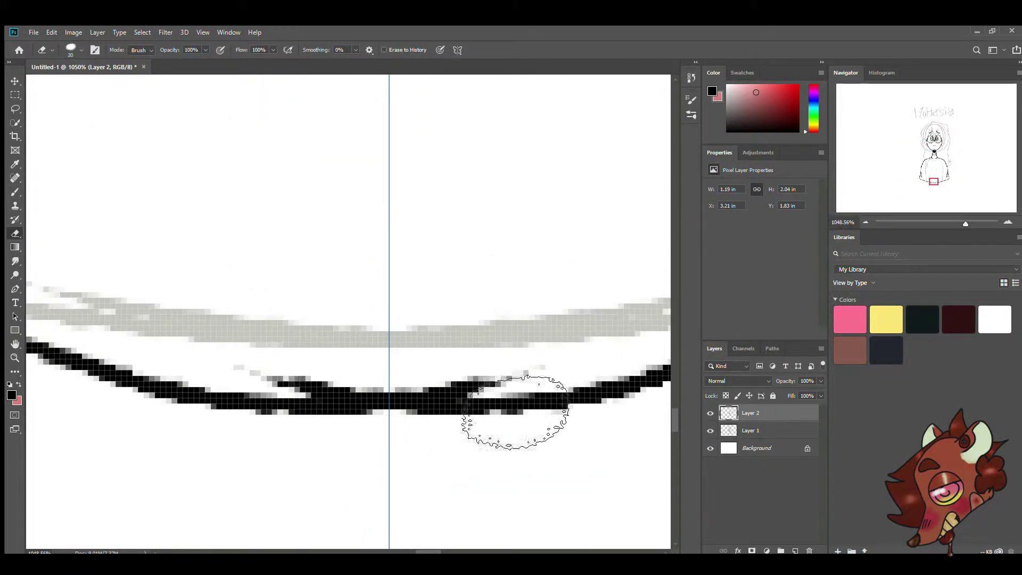
- Ink the curved chest fold and the mirrored inner arm lines running from the shoulders down to the hem
{"action": "scroll", "coordinate": [323, 411], "scroll_direction": "down", "scroll_amount": 10}
{"action": "key", "text": "b"}
{"action": "left_click_drag", "start_coordinate": [374, 339], "coordinate": [413, 325]}
{"action": "key", "text": "e"}
{"action": "key", "text": "b"}
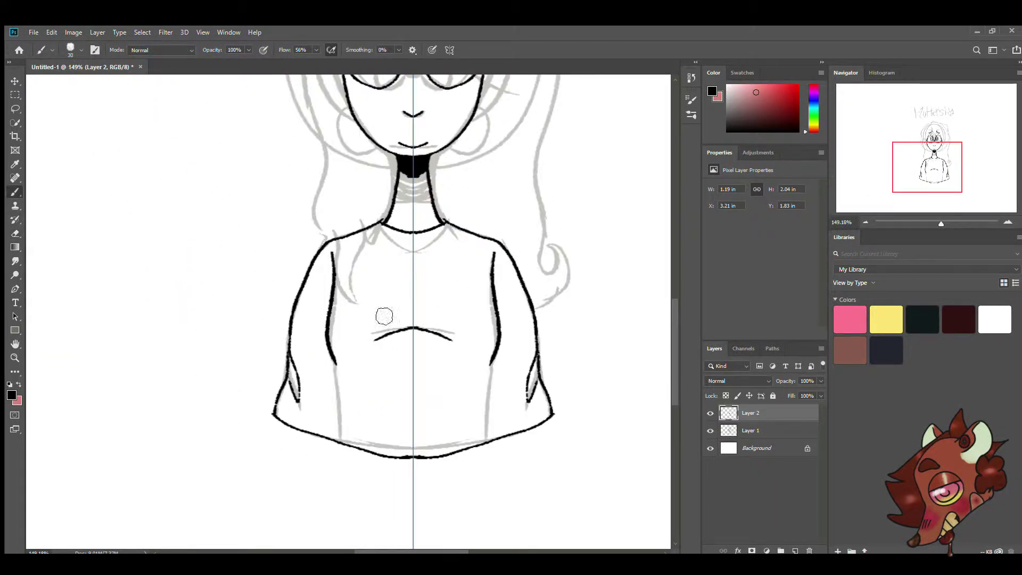
{"action": "key", "text": "ctrl+z"}
{"action": "left_click_drag", "start_coordinate": [494, 359], "coordinate": [487, 433]}
{"action": "scroll", "coordinate": [348, 311], "scroll_direction": "up", "scroll_amount": 3}
{"action": "scroll", "coordinate": [348, 311], "scroll_direction": "up", "scroll_amount": 3}
{"action": "scroll", "coordinate": [348, 311], "scroll_direction": "down", "scroll_amount": 4}
{"action": "scroll", "coordinate": [348, 311], "scroll_direction": "up", "scroll_amount": 2}
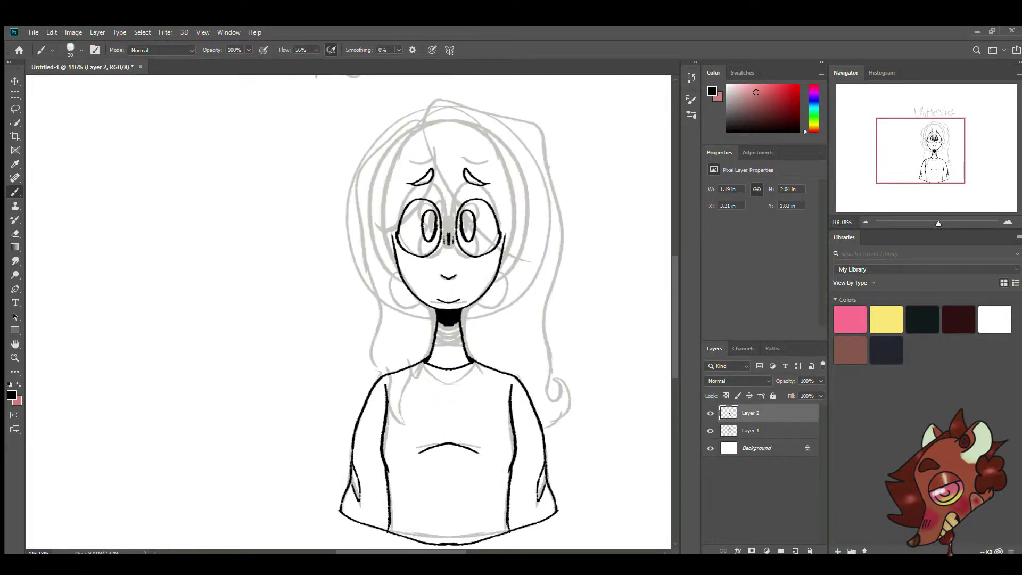
- Add a new layer for the hair and ink the mirrored ears with their inner lines on Layer 2
{"action": "key", "text": "ctrl+shift+alt+n"}
{"action": "scroll", "coordinate": [348, 311], "scroll_direction": "up", "scroll_amount": 3}
{"action": "key", "text": "alt+bracketleft"}
{"action": "left_click_drag", "start_coordinate": [451, 226], "coordinate": [494, 294]}
{"action": "key", "text": "ctrl+z"}
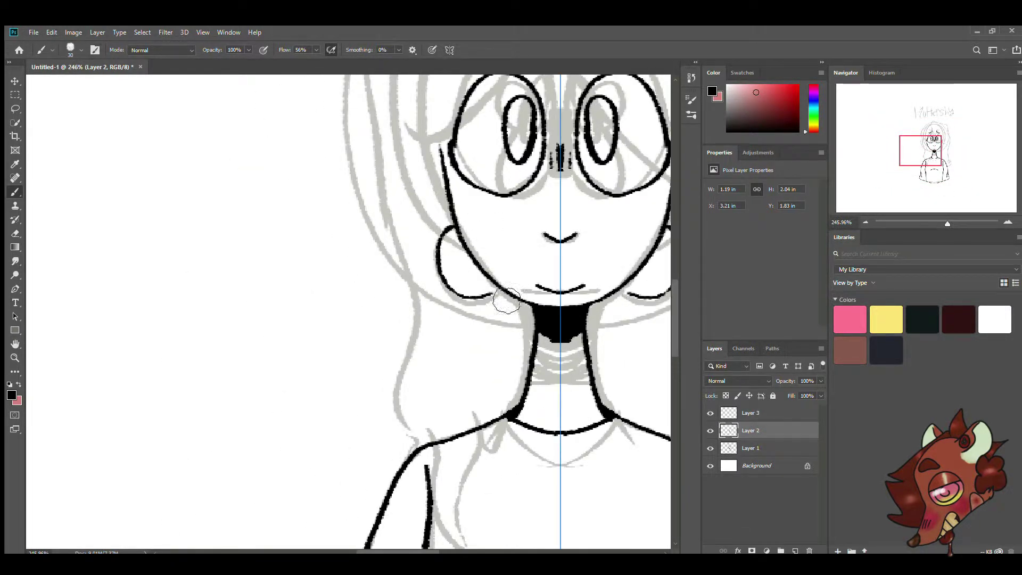
{"action": "scroll", "coordinate": [349, 311], "scroll_direction": "down", "scroll_amount": 4}
{"action": "scroll", "coordinate": [348, 311], "scroll_direction": "up", "scroll_amount": 4}
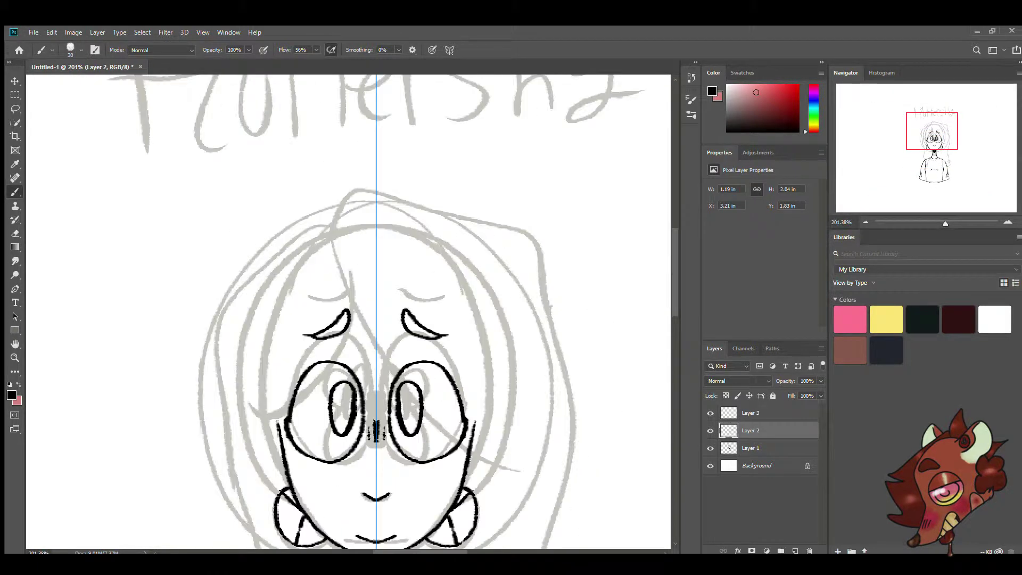
- On Layer 3, ink the fringe line sweeping across the face and the outer hair outline down the character's right-hand side on the canvas
{"action": "key", "text": "alt+bracketright"}
{"action": "left_click_drag", "start_coordinate": [436, 167], "coordinate": [577, 396]}
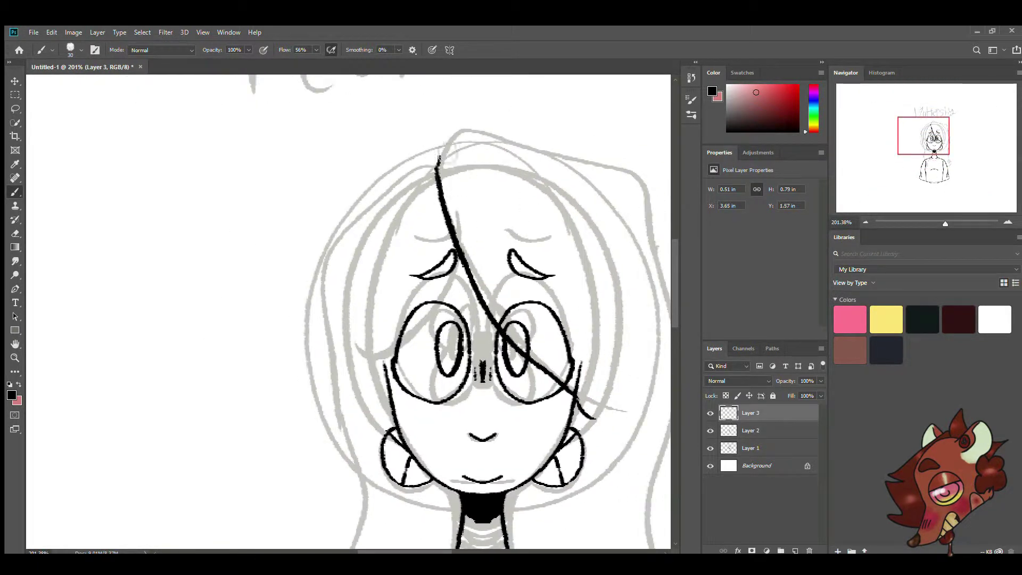
{"action": "left_click_drag", "start_coordinate": [446, 152], "coordinate": [655, 250]}
{"action": "scroll", "coordinate": [655, 250], "scroll_direction": "down", "scroll_amount": 2}
{"action": "key", "text": "ctrl+z"}
{"action": "scroll", "coordinate": [479, 213], "scroll_direction": "up", "scroll_amount": 1}
{"action": "mouse_move", "coordinate": [342, 114]}
{"action": "left_mouse_down"}
{"action": "mouse_move", "coordinate": [532, 315]}
{"action": "mouse_move", "coordinate": [527, 463]}
{"action": "left_mouse_up"}
{"action": "scroll", "coordinate": [598, 268], "scroll_direction": "down", "scroll_amount": 5}
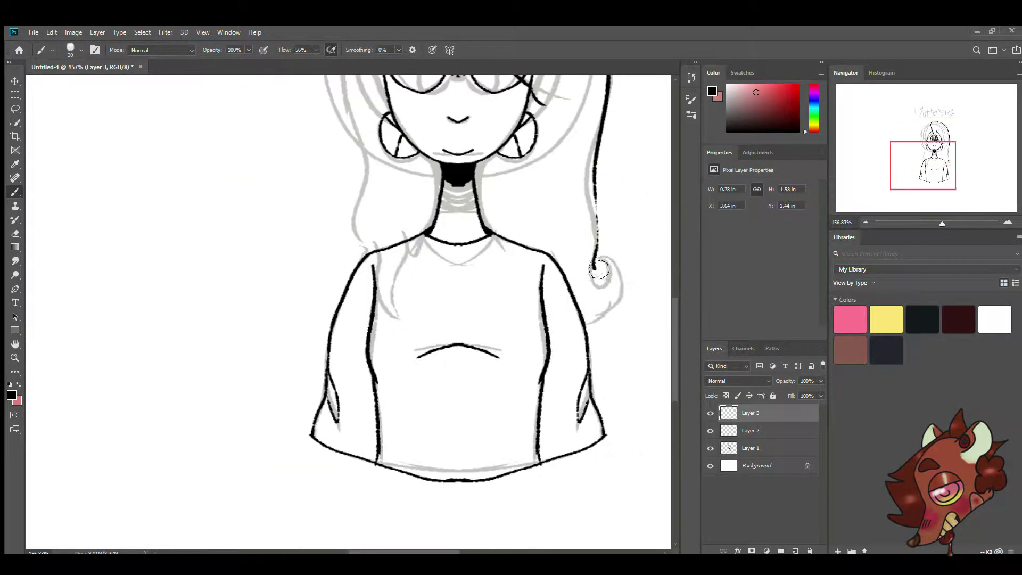
- Ink the opposite outer hair outline, the pointed locks over the shoulder and the curled hair tip
{"action": "scroll", "coordinate": [603, 199], "scroll_direction": "up", "scroll_amount": 4}
{"action": "scroll", "coordinate": [479, 160], "scroll_direction": "left", "scroll_amount": 2}
{"action": "left_click_drag", "start_coordinate": [447, 165], "coordinate": [391, 407]}
{"action": "scroll", "coordinate": [391, 407], "scroll_direction": "down", "scroll_amount": 4}
{"action": "left_click_drag", "start_coordinate": [474, 225], "coordinate": [462, 296]}
{"action": "left_click_drag", "start_coordinate": [442, 240], "coordinate": [464, 313]}
{"action": "left_click_drag", "start_coordinate": [500, 228], "coordinate": [474, 295]}
{"action": "scroll", "coordinate": [479, 266], "scroll_direction": "up", "scroll_amount": 4}
{"action": "scroll", "coordinate": [479, 266], "scroll_direction": "right", "scroll_amount": 2}
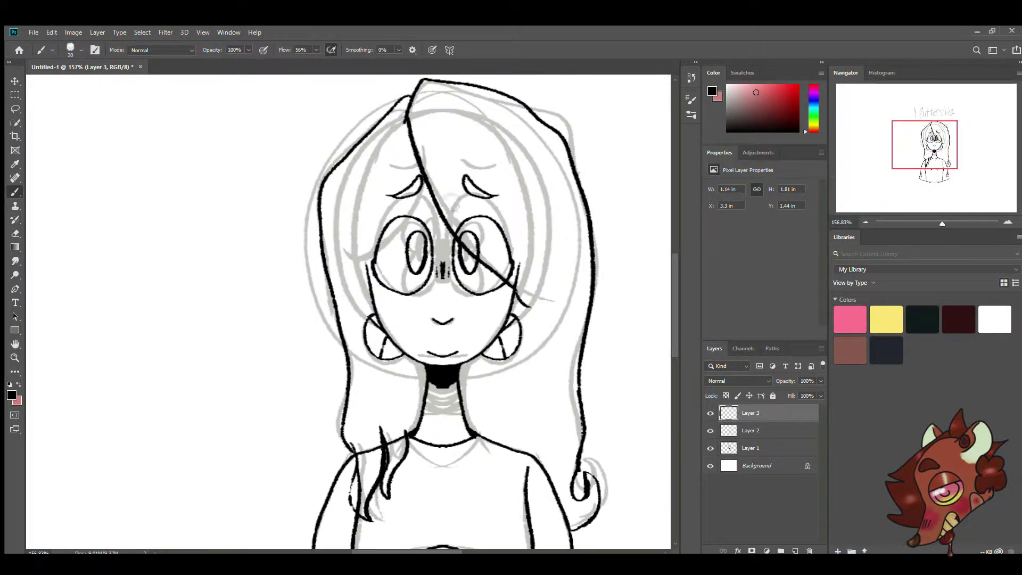
- Ink the second fringe strand, then erase hair lines crossing the eyes and the Layer 2 body lines covered by the hair
{"action": "left_click_drag", "start_coordinate": [423, 173], "coordinate": [345, 259]}
{"action": "key", "text": "e"}
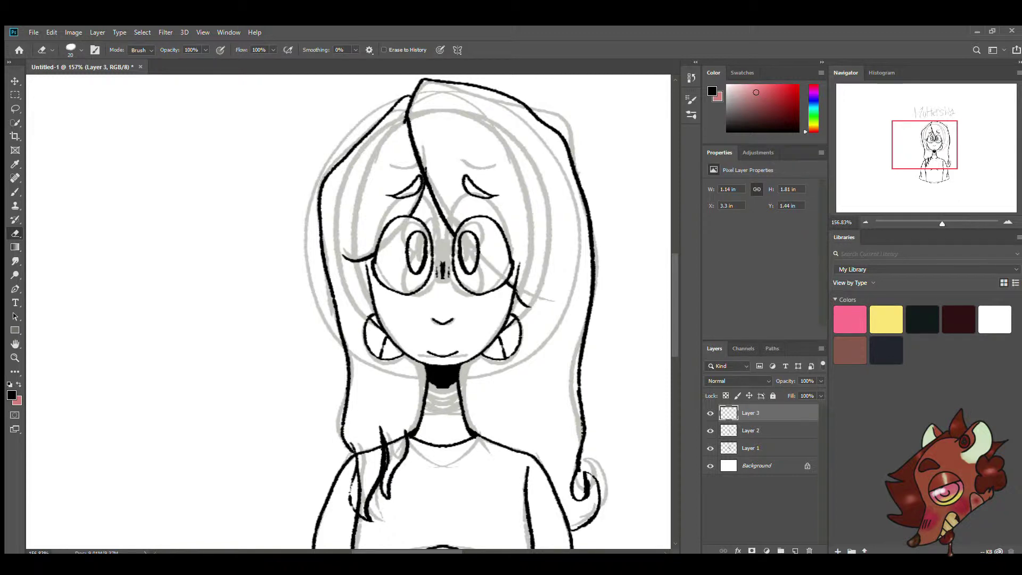
{"action": "scroll", "coordinate": [367, 319], "scroll_direction": "down", "scroll_amount": 5}
{"action": "key", "text": "alt+bracketleft"}
{"action": "left_click_drag", "start_coordinate": [367, 319], "coordinate": [367, 368]}
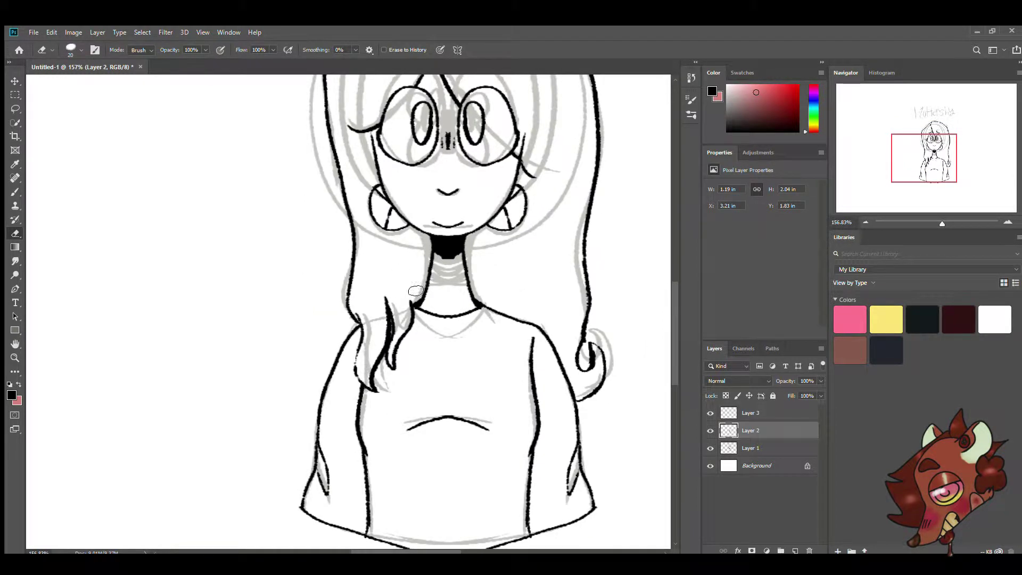
- Hide the Layer 1 sketch and ink flowing strand lines inside the hair on Layer 3
{"action": "key", "text": "ctrl+1"}
{"action": "scroll", "coordinate": [349, 312], "scroll_direction": "up", "scroll_amount": 3}
{"action": "left_click", "coordinate": [710, 448]}
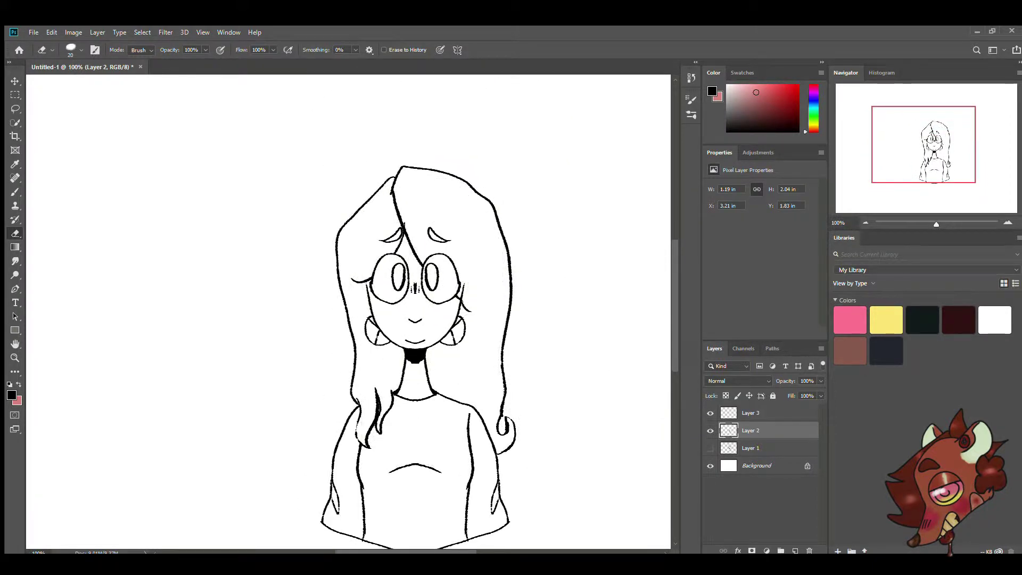
{"action": "left_click", "coordinate": [755, 411]}
{"action": "key", "text": "b"}
{"action": "left_click_drag", "start_coordinate": [408, 196], "coordinate": [462, 260]}
{"action": "left_click_drag", "start_coordinate": [424, 195], "coordinate": [482, 339]}
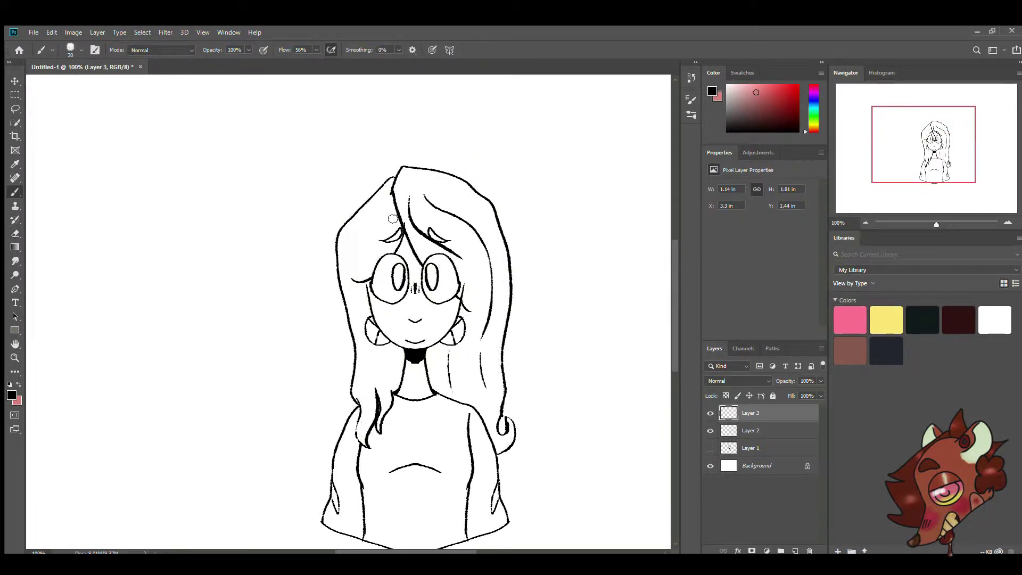
- Hand-letter the title "Fluttershy" in black above the character's head
{"action": "scroll", "coordinate": [492, 433], "scroll_direction": "down", "scroll_amount": 3}
{"action": "scroll", "coordinate": [493, 433], "scroll_direction": "up", "scroll_amount": 6}
{"action": "left_click_drag", "start_coordinate": [372, 186], "coordinate": [411, 161]}
{"action": "left_click_drag", "start_coordinate": [379, 191], "coordinate": [411, 215]}
{"action": "left_click_drag", "start_coordinate": [417, 170], "coordinate": [421, 242]}
{"action": "left_click_drag", "start_coordinate": [431, 194], "coordinate": [447, 235]}
{"action": "left_click_drag", "start_coordinate": [452, 172], "coordinate": [454, 236]}
{"action": "left_click_drag", "start_coordinate": [464, 174], "coordinate": [466, 197]}
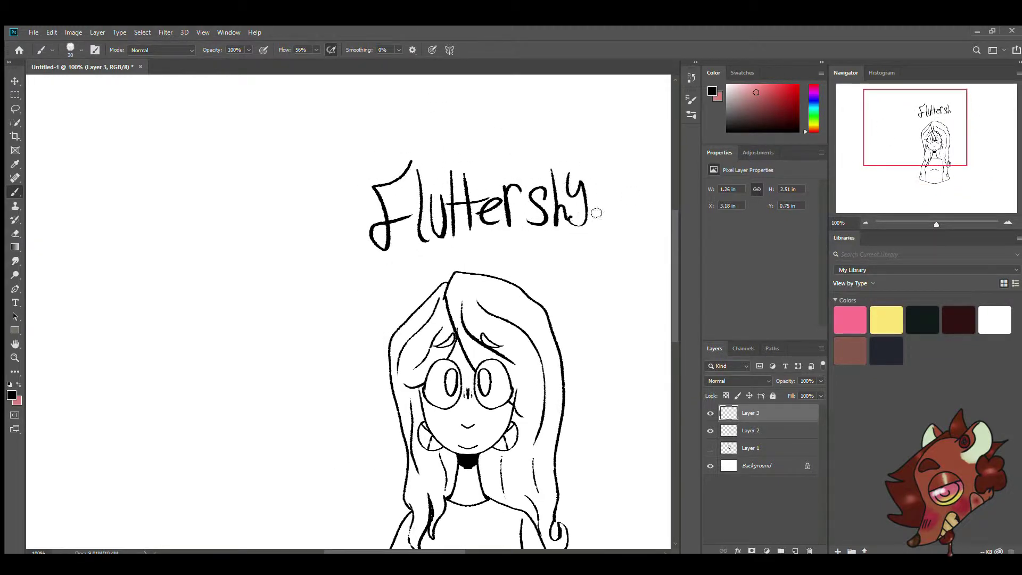
- Draw a mirrored pair of small butterflies and move one to each end of the title
{"action": "key", "text": "ctrl+semicolon"}
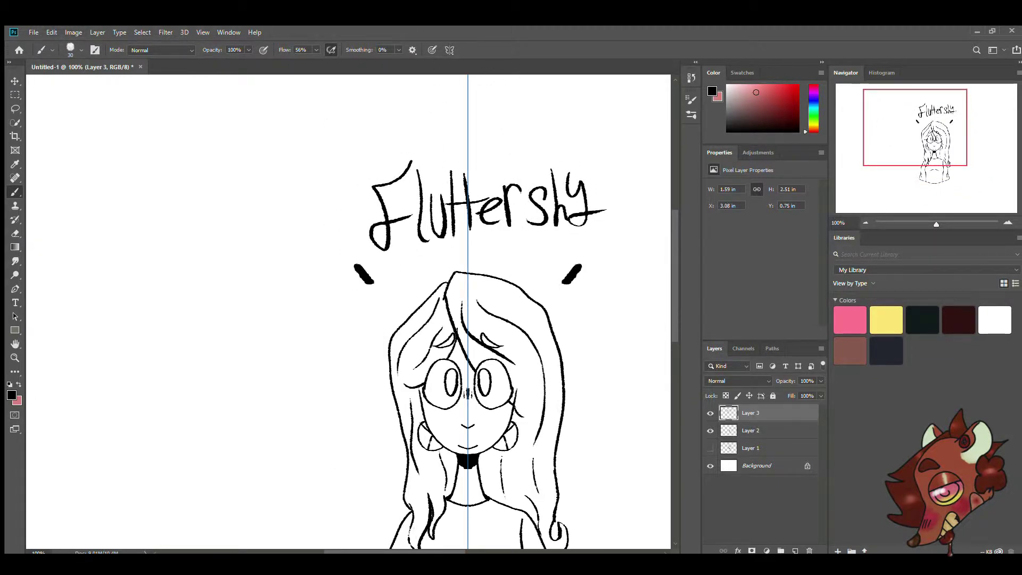
{"action": "key", "text": "ctrl+semicolon"}
{"action": "key", "text": "l"}
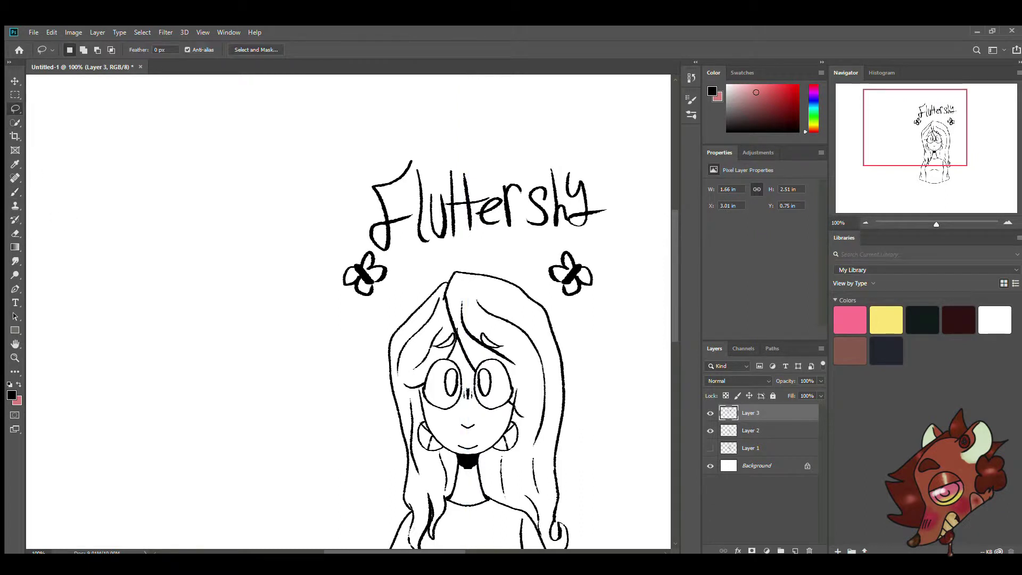
{"action": "left_click_drag", "start_coordinate": [570, 274], "coordinate": [632, 208]}
{"action": "key", "text": "ctrl+d"}
{"action": "left_click_drag", "start_coordinate": [372, 246], "coordinate": [348, 230]}
{"action": "key", "text": "ctrl+d"}
{"action": "key", "text": "b"}
- Merge the two line-art layers and place a new empty Layer 3 beneath the line art for colouring
{"action": "left_click_drag", "start_coordinate": [936, 224], "coordinate": [933, 225]}
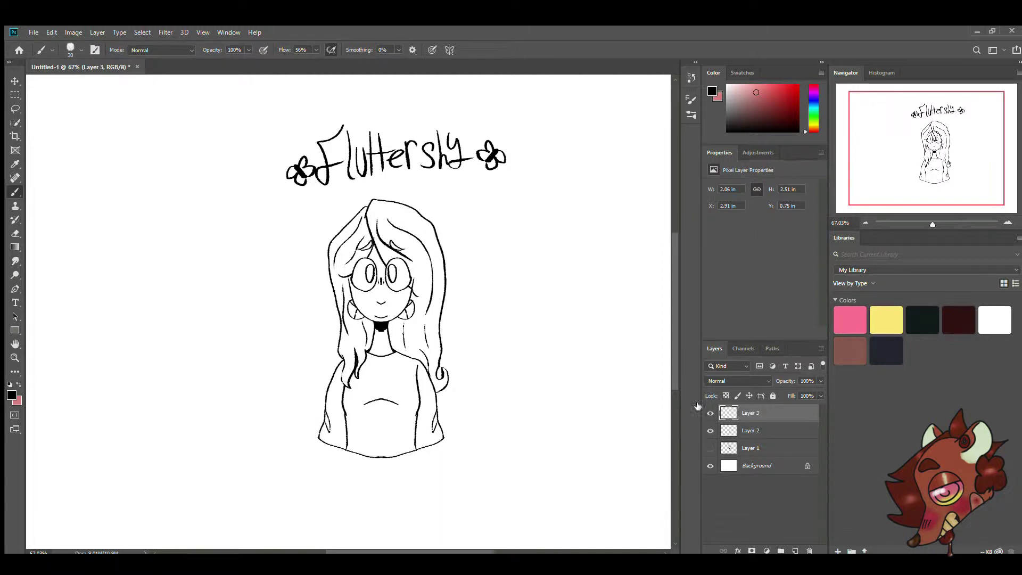
{"action": "key", "text": "space"}
{"action": "key", "text": "ctrl+bracketleft"}
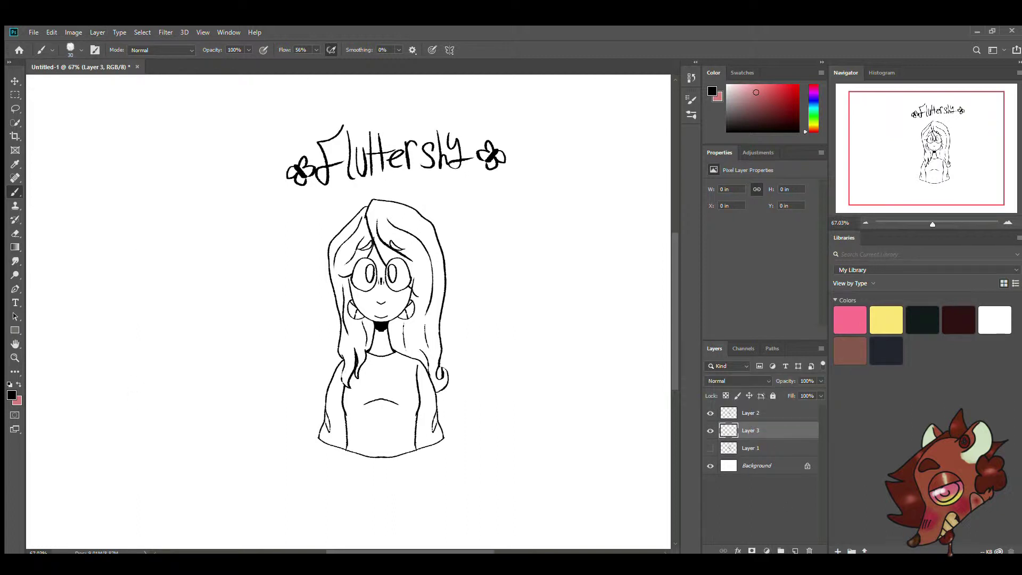
- Try painting the hair dusty pink on Layer 3 after selecting it with the Magic Wand, then undo the stroke
{"action": "key", "text": "w"}
{"action": "key", "text": "shift+w"}
{"action": "key", "text": "ctrl+0"}
{"action": "scroll", "coordinate": [354, 309], "scroll_direction": "up", "scroll_amount": 10}
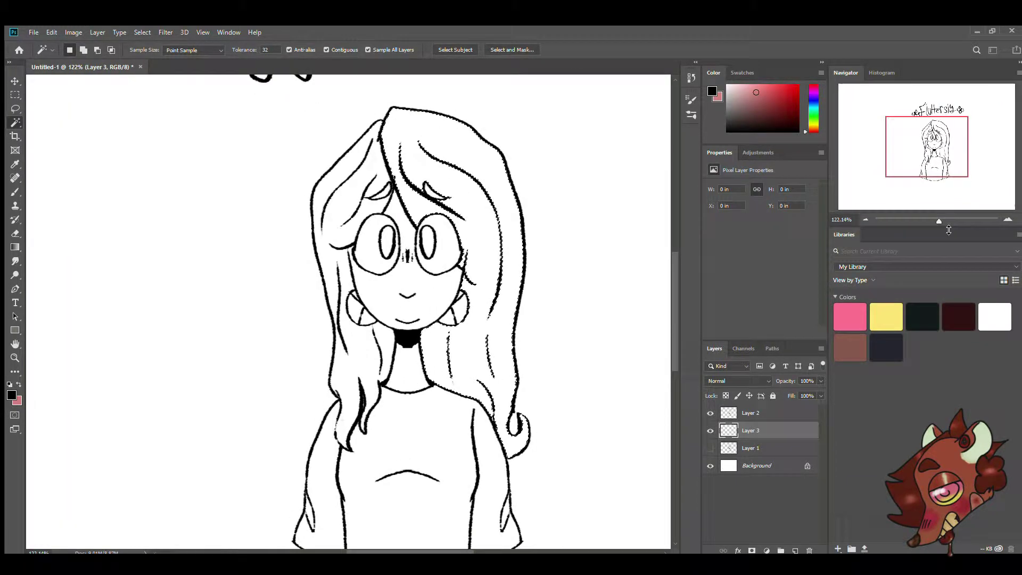
{"action": "key", "text": "b"}
{"action": "key", "text": "x"}
{"action": "left_click_drag", "start_coordinate": [490, 157], "coordinate": [505, 185]}
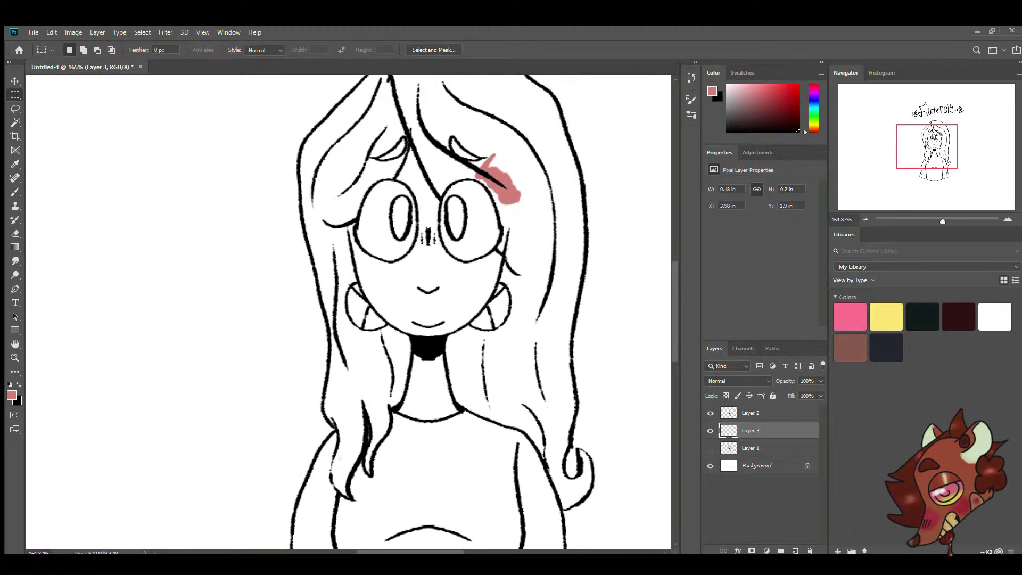
{"action": "key", "text": "ctrl+z"}
- Handwrite a small "1 sec" note in dusty pink beside the face
{"action": "key", "text": "m"}
{"action": "key", "text": "b"}
{"action": "left_click_drag", "start_coordinate": [499, 156], "coordinate": [501, 171]}
{"action": "mouse_move", "coordinate": [527, 166]}
{"action": "left_mouse_down"}
{"action": "mouse_move", "coordinate": [516, 190]}
{"action": "mouse_move", "coordinate": [532, 218]}
{"action": "left_mouse_up"}
{"action": "left_click_drag", "start_coordinate": [539, 230], "coordinate": [535, 249]}
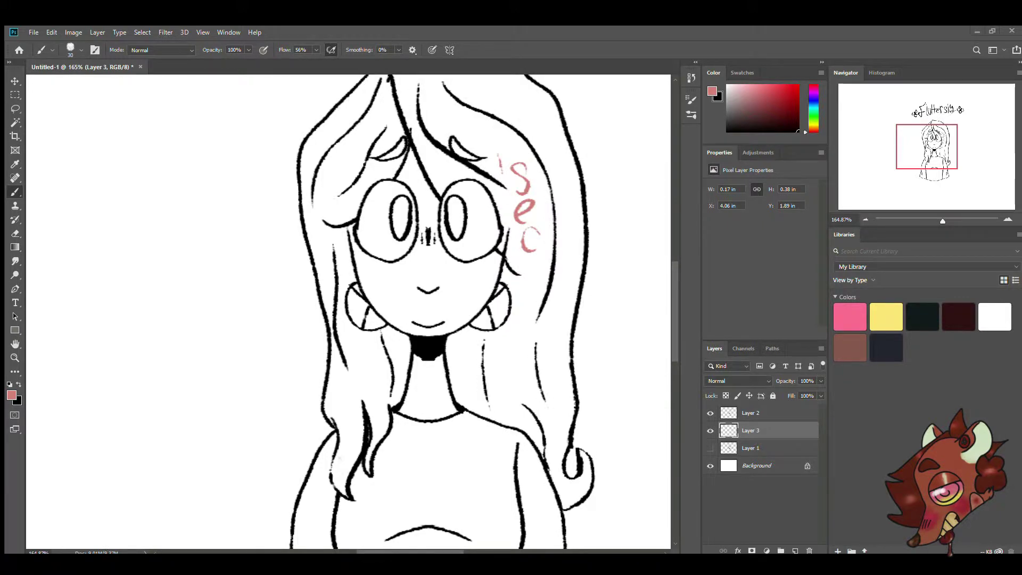
- Place the pony reference image in the canvas's upper-left corner and make Layer 3 active again
{"action": "key", "text": "ctrl+v"}
{"action": "scroll", "coordinate": [271, 193], "scroll_direction": "down", "scroll_amount": 8}
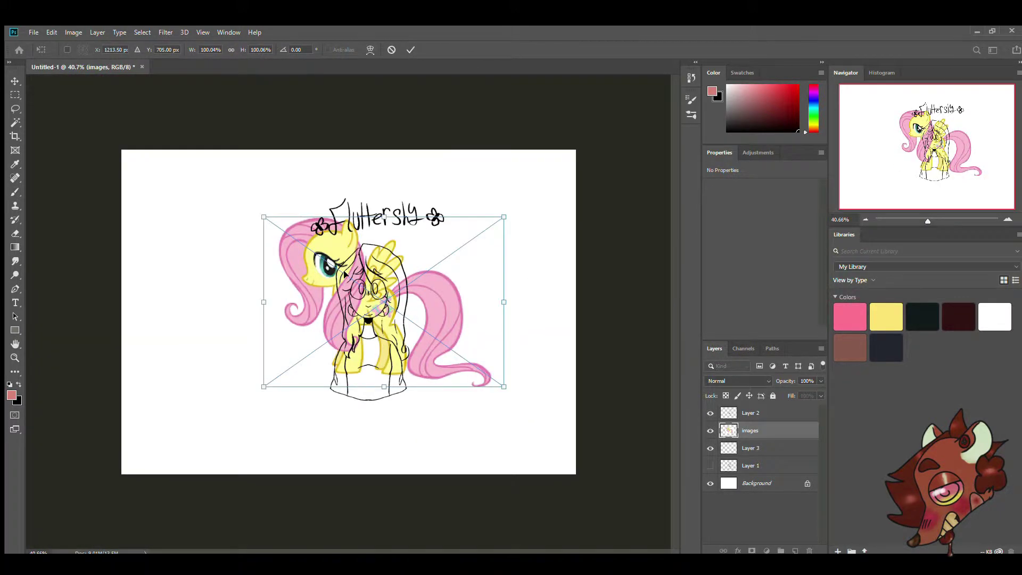
{"action": "left_click_drag", "start_coordinate": [348, 327], "coordinate": [298, 282]}
{"action": "key", "text": "Return"}
{"action": "key", "text": "b"}
{"action": "key", "text": "alt+bracketleft"}
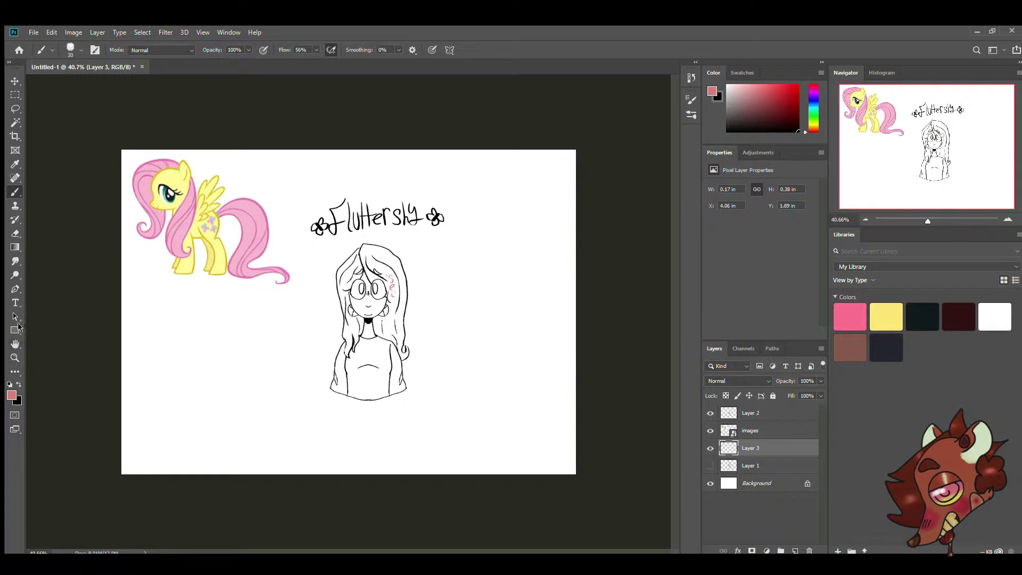
- Sample the light pink from the pony's mane and erase the handwritten note beside the face
{"action": "left_click", "coordinate": [187, 224], "text": "alt"}
{"action": "scroll", "coordinate": [344, 312], "scroll_direction": "up", "scroll_amount": 8}
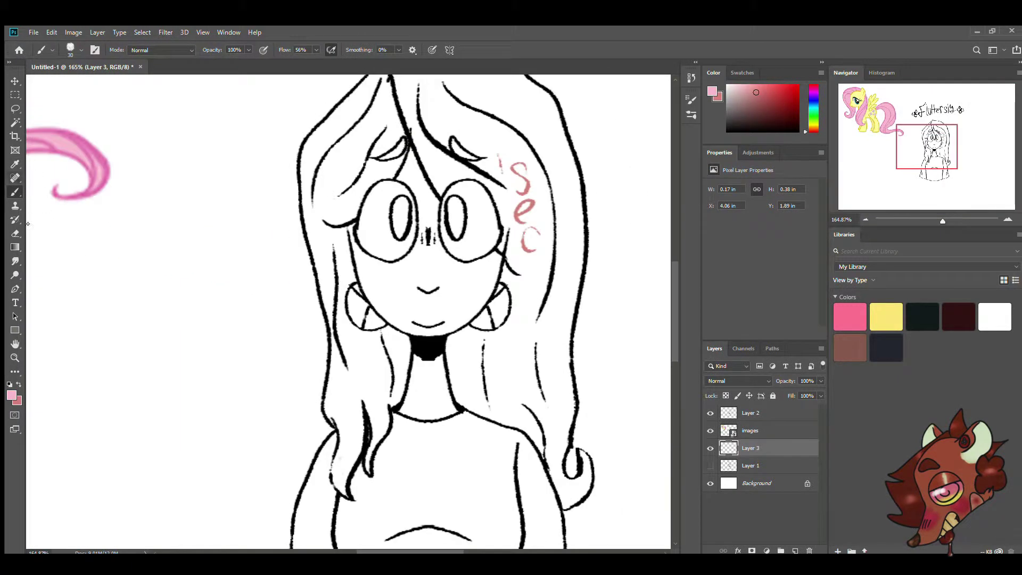
{"action": "key", "text": "e"}
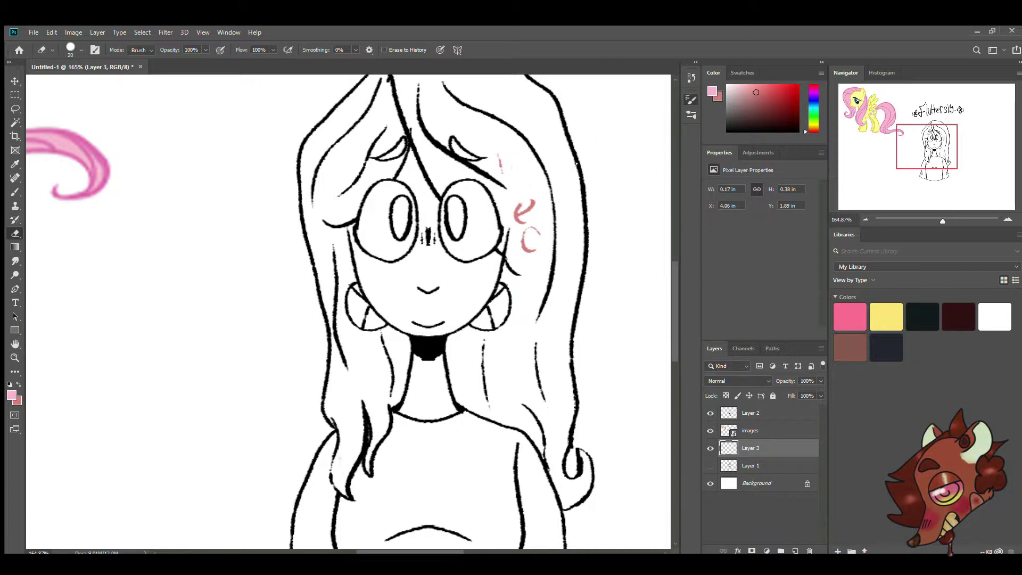
{"action": "key", "text": "b"}
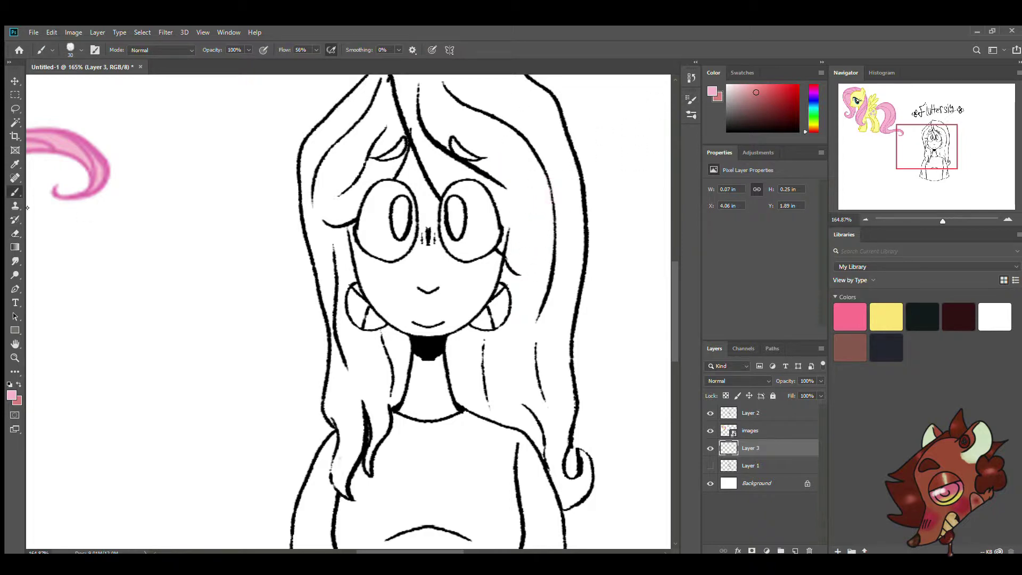
- Enlarge the brush to 116 px and paint the larger hair section beside the fringe part light pink
{"action": "key", "text": "bracketright"}
{"action": "key", "text": "bracketright"}
{"action": "key", "text": "bracketright"}
{"action": "key", "text": "bracketright"}
{"action": "key", "text": "bracketright"}
{"action": "key", "text": "bracketright"}
{"action": "key", "text": "bracketright"}
{"action": "key", "text": "bracketright"}
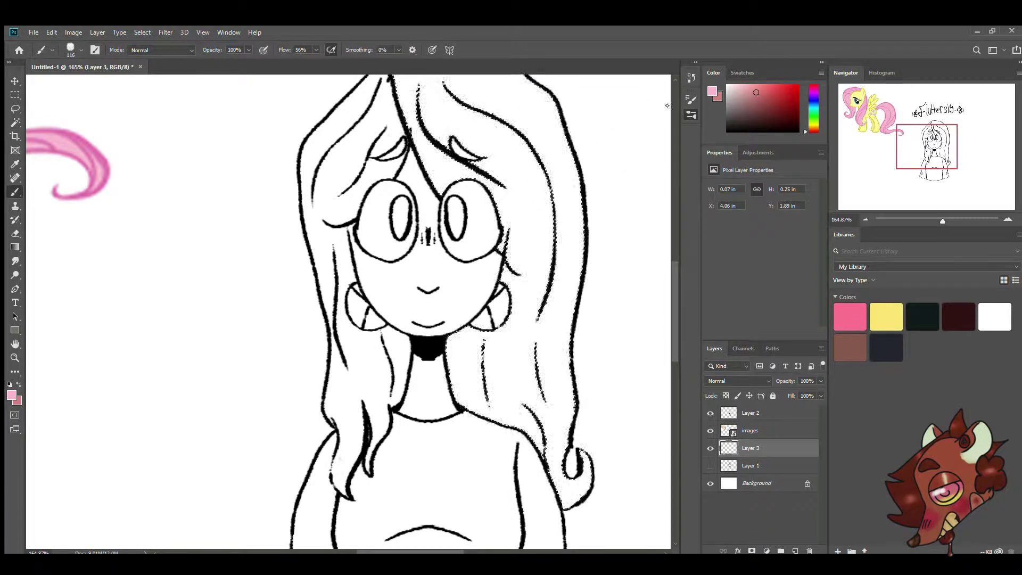
{"action": "scroll", "coordinate": [667, 105], "scroll_direction": "down", "scroll_amount": 3}
{"action": "left_click_drag", "start_coordinate": [468, 159], "coordinate": [520, 399]}
{"action": "key", "text": "m"}
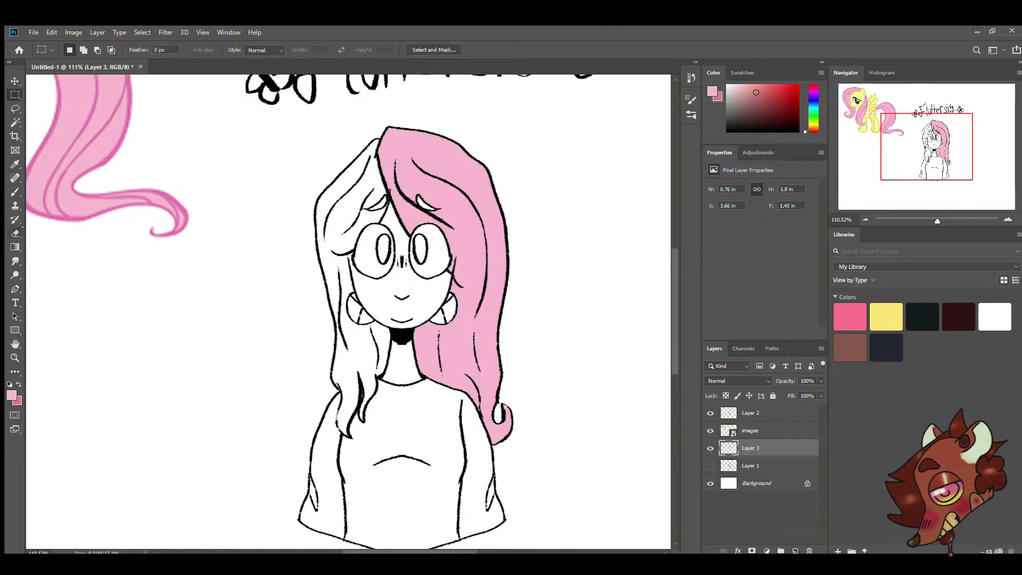
- Paint the remaining hair section light pink, including the fringe and the pointed locks over the shoulder
{"action": "key", "text": "b"}
{"action": "scroll", "coordinate": [347, 308], "scroll_direction": "up", "scroll_amount": 3}
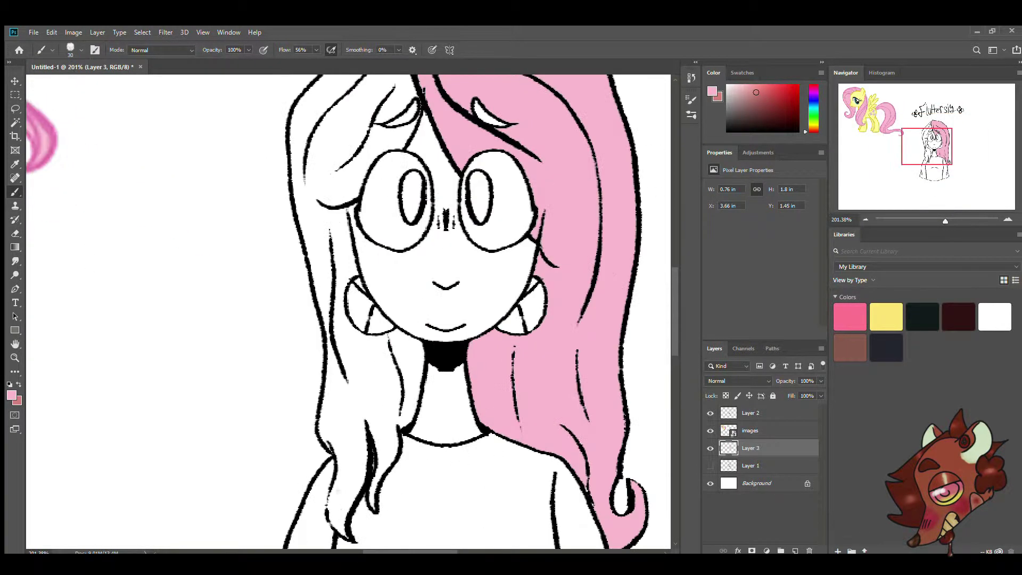
{"action": "left_click_drag", "start_coordinate": [489, 114], "coordinate": [427, 290]}
{"action": "left_click_drag", "start_coordinate": [340, 298], "coordinate": [442, 198]}
{"action": "key", "text": "ctrl+minus"}
{"action": "left_click_drag", "start_coordinate": [383, 213], "coordinate": [351, 532]}
{"action": "left_click_drag", "start_coordinate": [373, 240], "coordinate": [361, 532]}
- Erase the excess pink outside the shoulder lock's outline and clear the selection
{"action": "scroll", "coordinate": [479, 319], "scroll_direction": "up", "scroll_amount": 3}
{"action": "key", "text": "e"}
{"action": "scroll", "coordinate": [479, 320], "scroll_direction": "down", "scroll_amount": 5}
{"action": "mouse_move", "coordinate": [479, 223]}
{"action": "left_mouse_down"}
{"action": "mouse_move", "coordinate": [506, 229]}
{"action": "mouse_move", "coordinate": [520, 388]}
{"action": "mouse_move", "coordinate": [464, 336]}
{"action": "mouse_move", "coordinate": [477, 337]}
{"action": "left_mouse_up"}
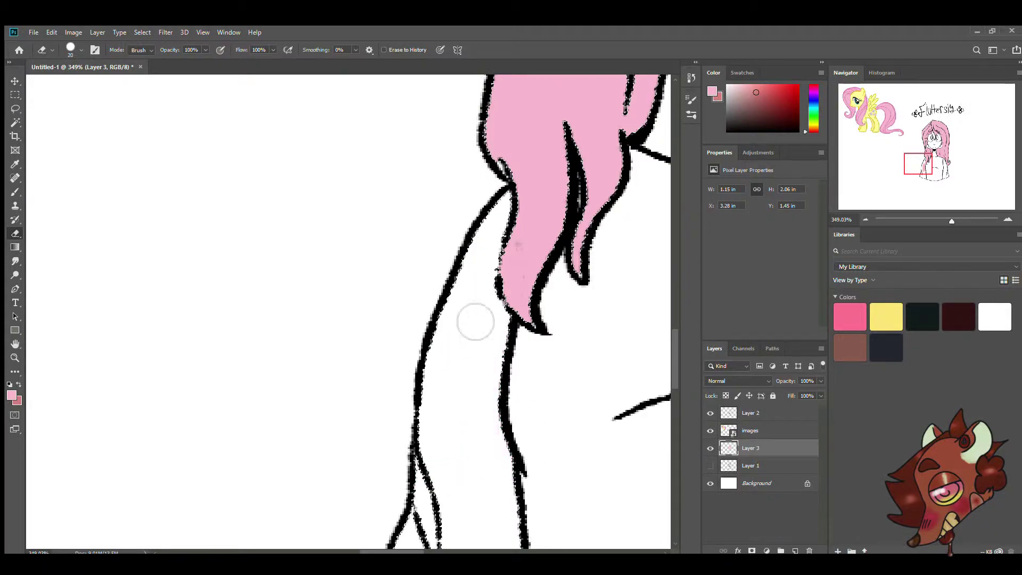
{"action": "scroll", "coordinate": [476, 338], "scroll_direction": "down", "scroll_amount": 5}
{"action": "scroll", "coordinate": [341, 266], "scroll_direction": "up", "scroll_amount": 3}
{"action": "key", "text": "m"}
{"action": "key", "text": "b"}
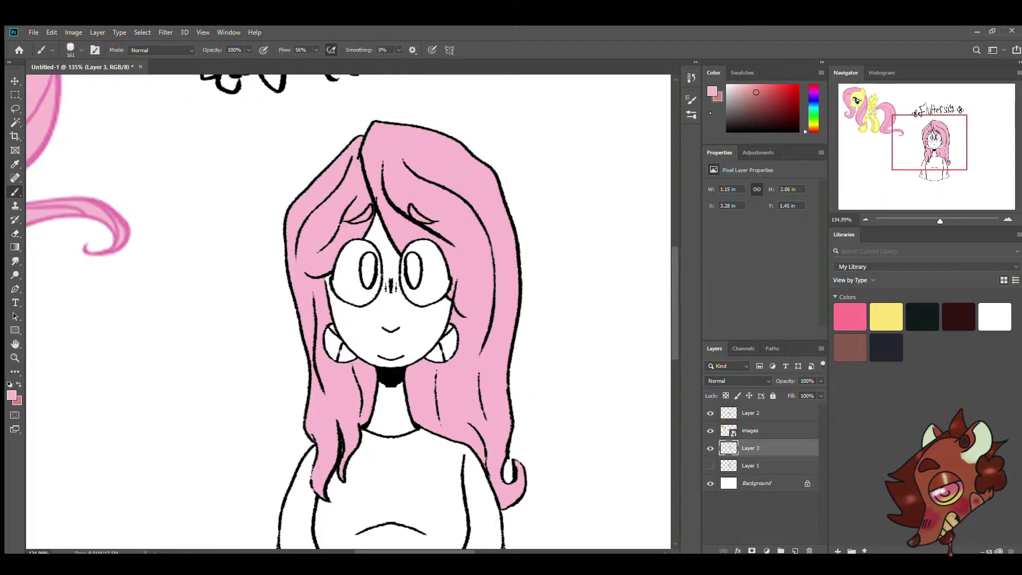
{"action": "scroll", "coordinate": [510, 128], "scroll_direction": "up", "scroll_amount": 3}
{"action": "scroll", "coordinate": [495, 272], "scroll_direction": "down", "scroll_amount": 5}
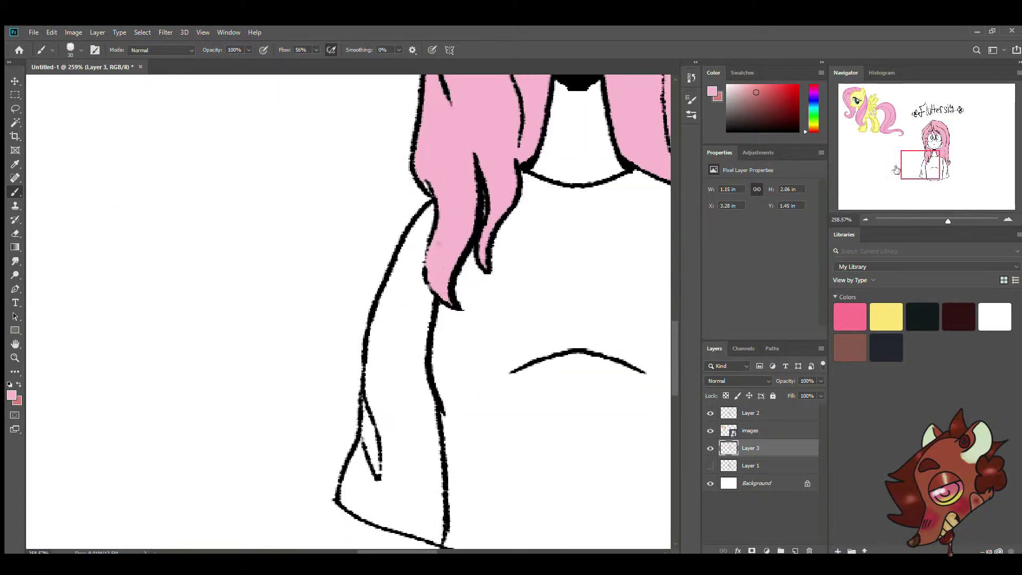
{"action": "left_click_drag", "start_coordinate": [915, 170], "coordinate": [921, 137]}
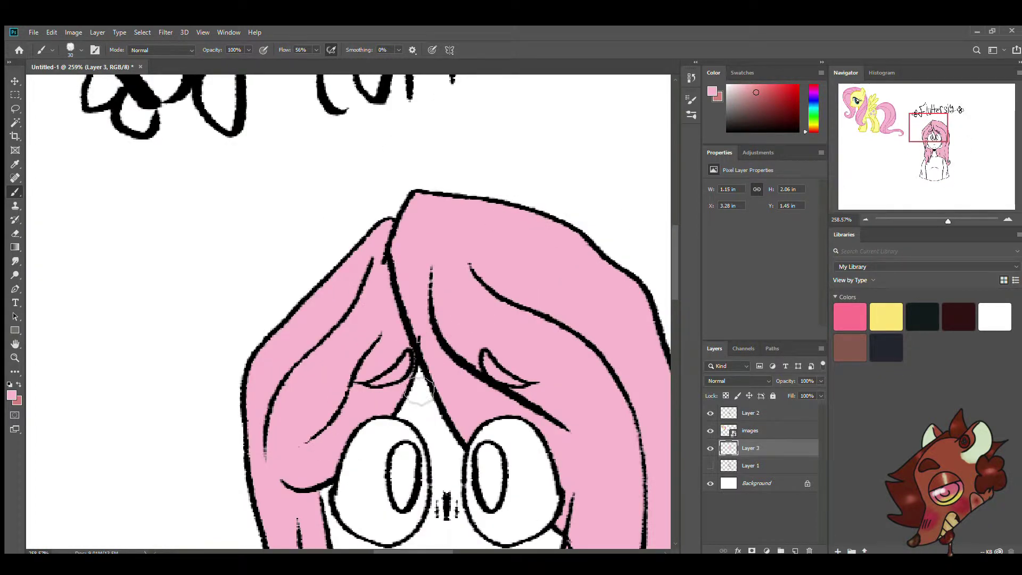
{"action": "scroll", "coordinate": [420, 355], "scroll_direction": "down", "scroll_amount": 4}
{"action": "scroll", "coordinate": [91, 274], "scroll_direction": "up", "scroll_amount": 3}
{"action": "key", "text": "i"}
{"action": "left_click", "coordinate": [92, 274]}
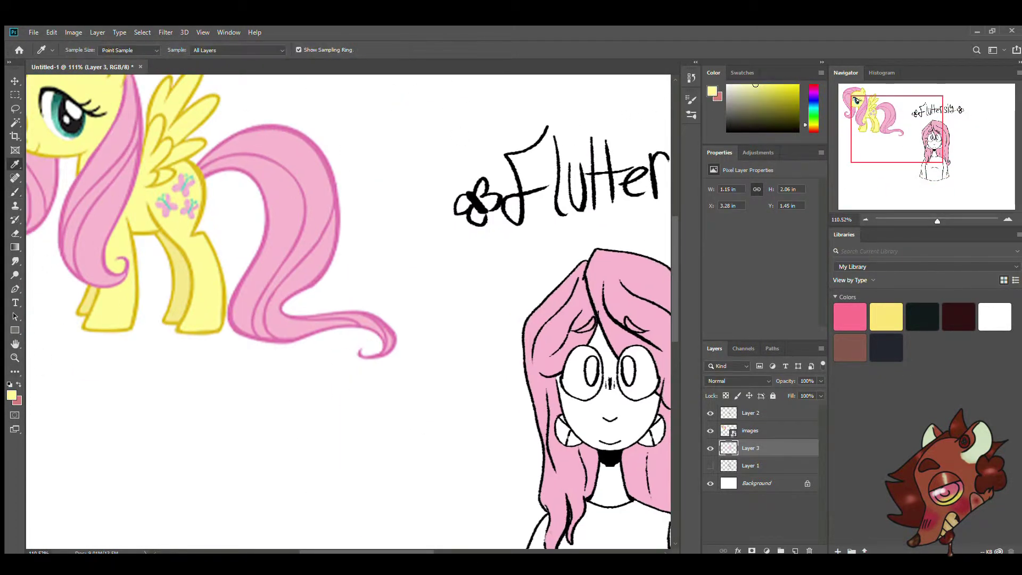
{"action": "key", "text": "b"}
{"action": "scroll", "coordinate": [356, 155], "scroll_direction": "down", "scroll_amount": 2}
{"action": "scroll", "coordinate": [607, 383], "scroll_direction": "up", "scroll_amount": 2}
{"action": "left_click", "coordinate": [392, 235]}
{"action": "scroll", "coordinate": [392, 234], "scroll_direction": "up", "scroll_amount": 2}
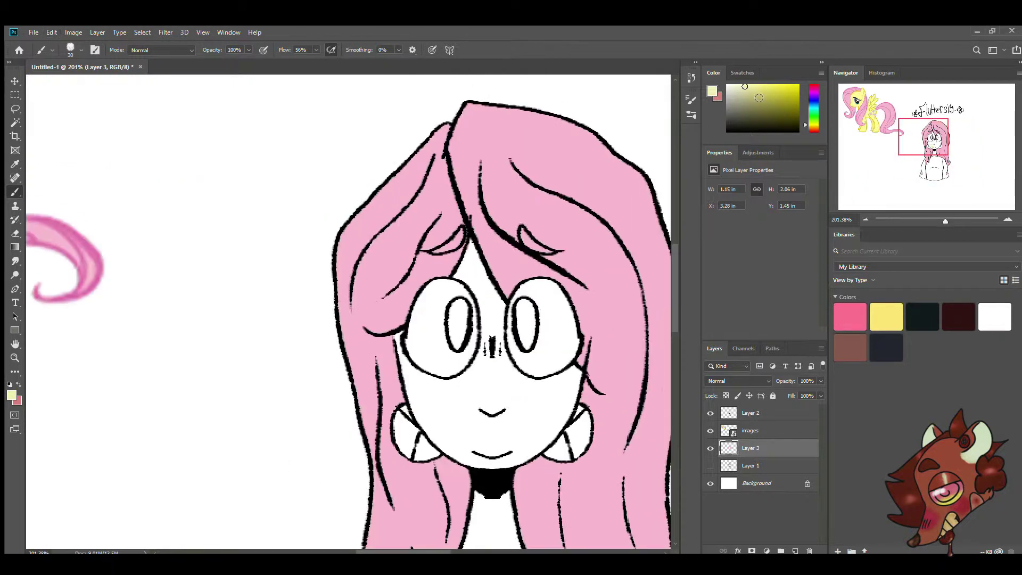
{"action": "key", "text": "ctrl+z"}
{"action": "left_click", "coordinate": [497, 392]}
{"action": "key", "text": "ctrl+z"}
- Select the face area and paint it peach with a 132 px brush
{"action": "key", "text": "w"}
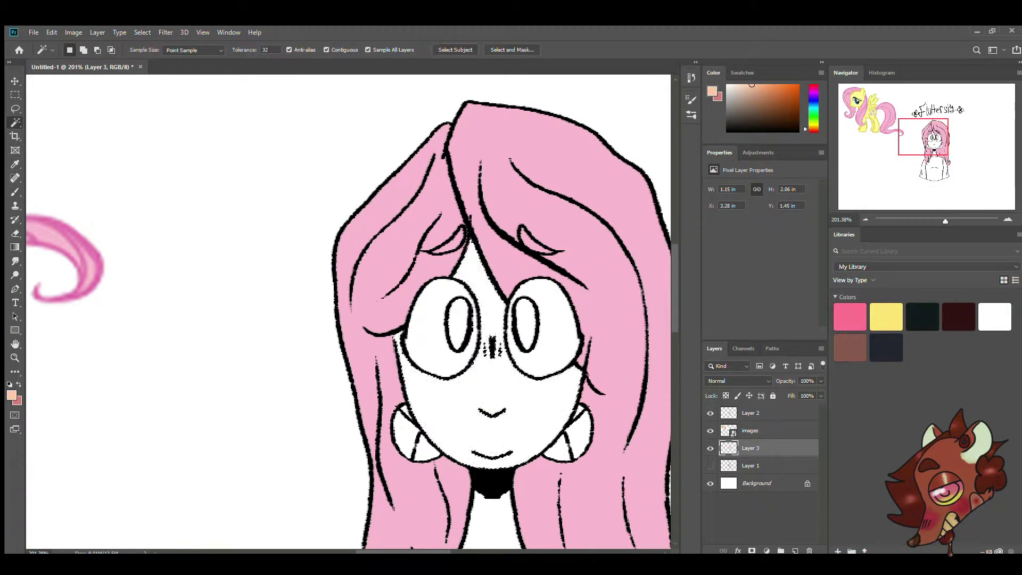
{"action": "left_click", "coordinate": [453, 405]}
{"action": "key", "text": "b"}
{"action": "left_click_drag", "start_coordinate": [532, 255], "coordinate": [436, 426]}
- Select the neck area below the choker and paint it peach
{"action": "scroll", "coordinate": [348, 314], "scroll_direction": "down", "scroll_amount": 3}
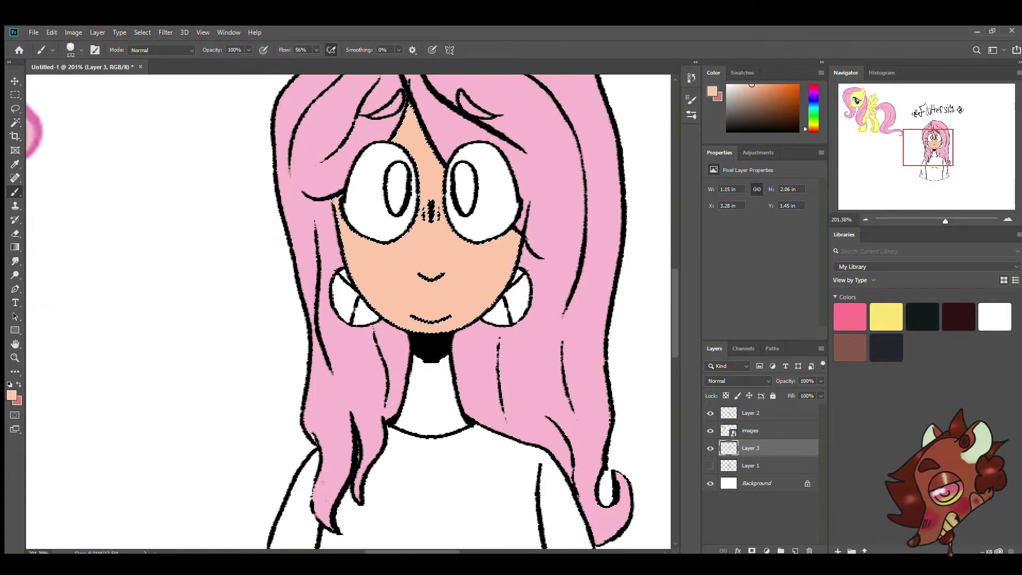
{"action": "key", "text": "w"}
{"action": "left_click", "coordinate": [431, 388]}
{"action": "key", "text": "b"}
{"action": "left_click_drag", "start_coordinate": [415, 372], "coordinate": [452, 420]}
- Select the sections of both ears together and paint them peach
{"action": "key", "text": "w"}
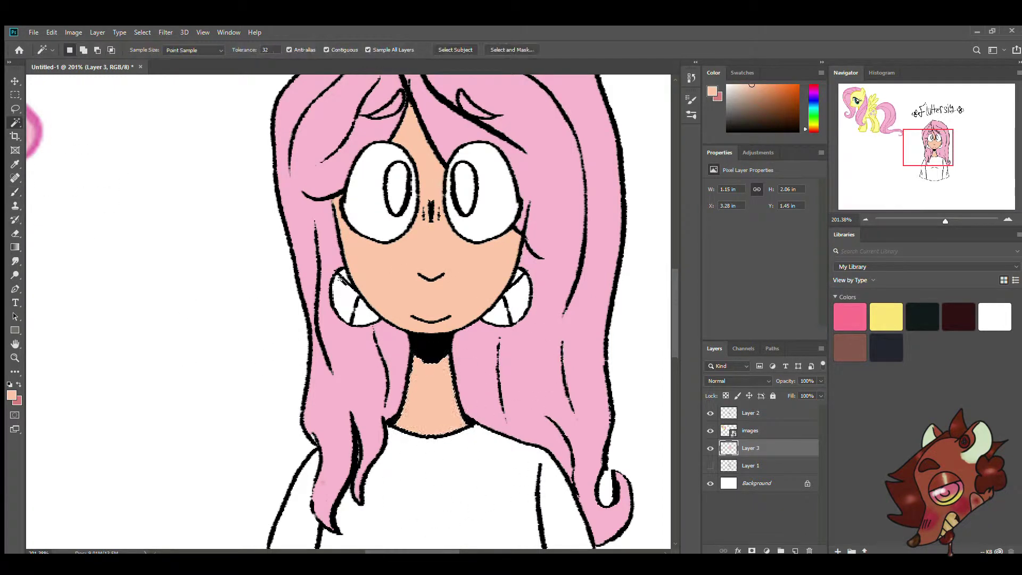
{"action": "left_click", "coordinate": [519, 298]}
{"action": "left_click", "coordinate": [352, 309], "text": "shift"}
{"action": "key", "text": "b"}
{"action": "left_click_drag", "start_coordinate": [351, 308], "coordinate": [519, 299]}
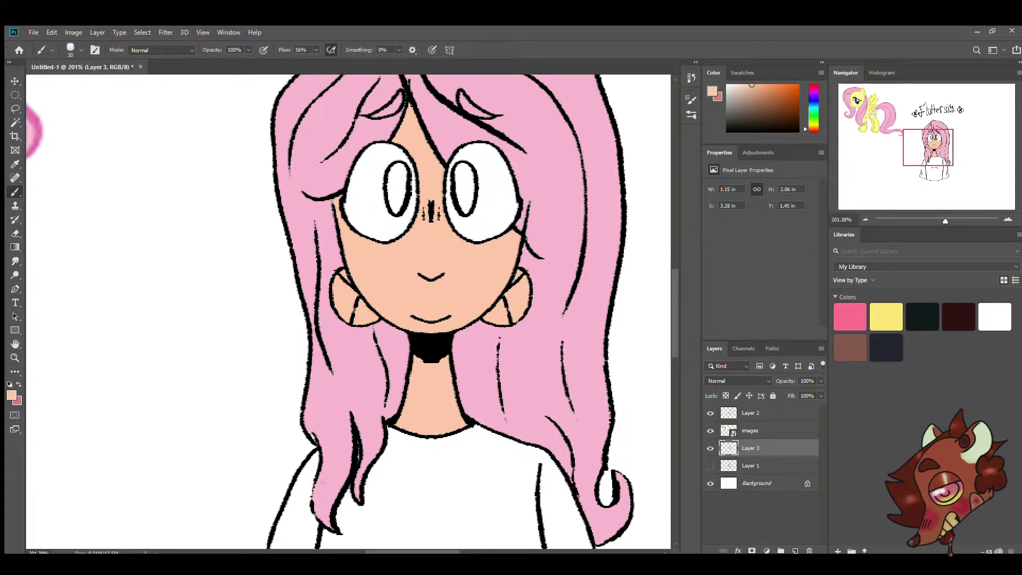
- Sample the pale yellow from the pony's body, paint the whole sweater including the sleeves with it, and clear the selection
{"action": "left_click", "coordinate": [933, 159]}
{"action": "left_click", "coordinate": [873, 115]}
{"action": "left_click", "coordinate": [410, 229], "text": "alt"}
{"action": "key", "text": "w"}
{"action": "left_click", "coordinate": [933, 166]}
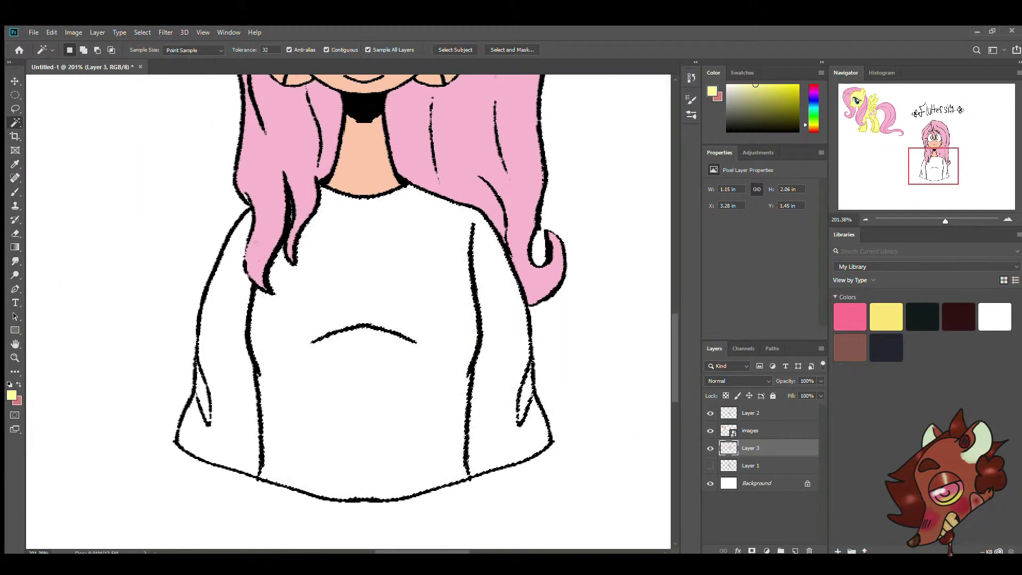
{"action": "key", "text": "b"}
{"action": "mouse_move", "coordinate": [373, 266]}
{"action": "left_mouse_down"}
{"action": "mouse_move", "coordinate": [527, 458]}
{"action": "mouse_move", "coordinate": [532, 373]}
{"action": "mouse_move", "coordinate": [202, 372]}
{"action": "mouse_move", "coordinate": [509, 133]}
{"action": "left_mouse_up"}
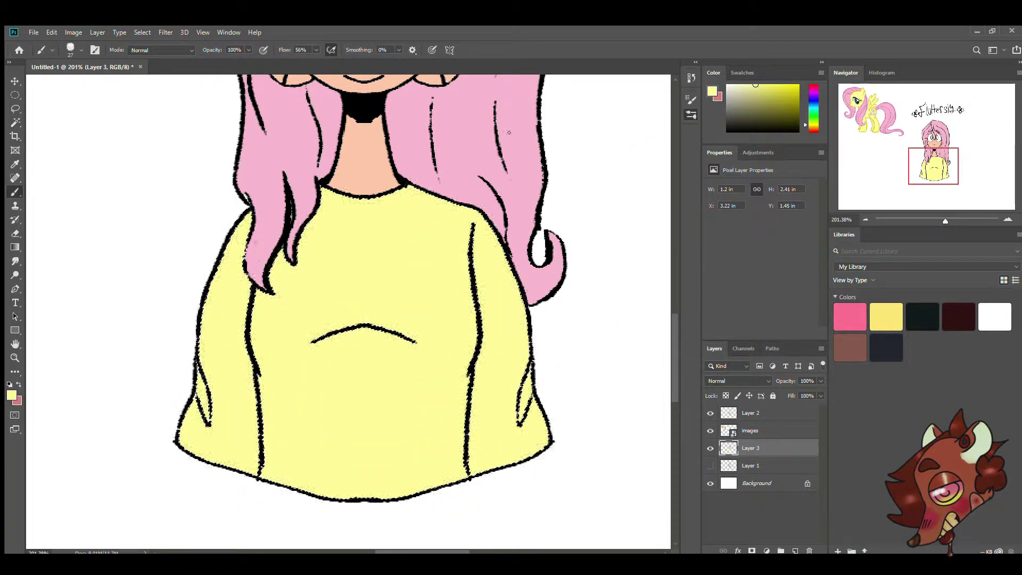
{"action": "key", "text": "m"}
{"action": "key", "text": "b"}
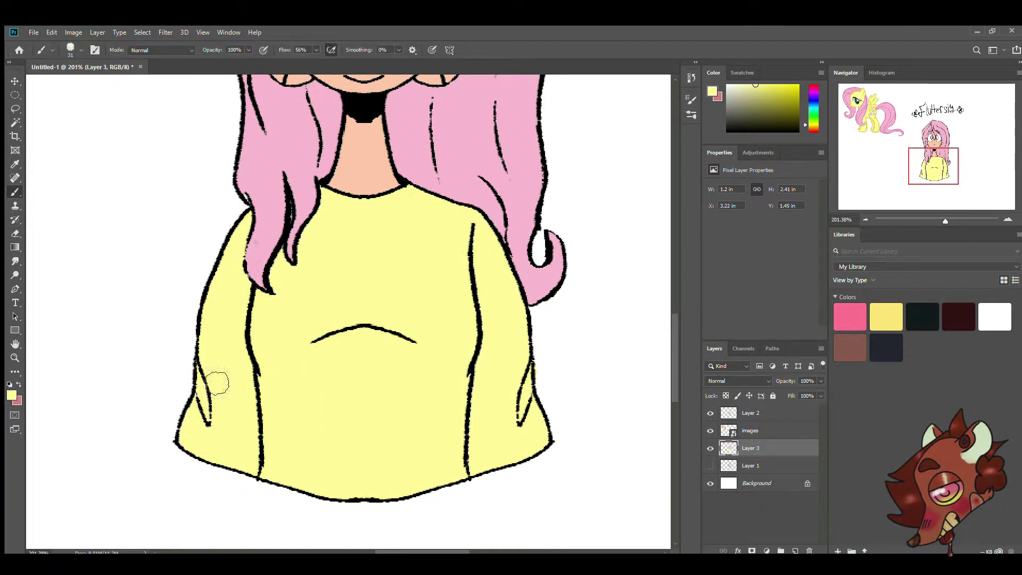
{"action": "key", "text": "e"}
- Sample the pink from the pony's butterfly mark and paint three butterflies symmetrically on the sweater's chest
{"action": "key", "text": "ctrl+0"}
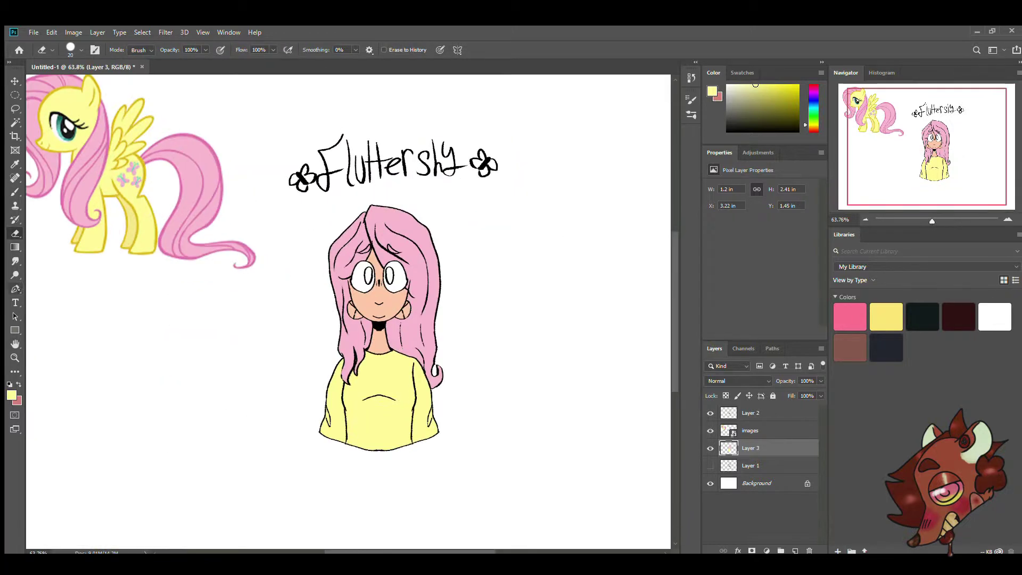
{"action": "key", "text": "b"}
{"action": "left_click", "coordinate": [186, 160], "text": "alt"}
{"action": "left_click_drag", "start_coordinate": [931, 220], "coordinate": [948, 220]}
{"action": "mouse_move", "coordinate": [934, 154]}
{"action": "left_mouse_down"}
{"action": "mouse_move", "coordinate": [873, 125]}
{"action": "mouse_move", "coordinate": [927, 170]}
{"action": "left_mouse_up"}
{"action": "mouse_move", "coordinate": [391, 247]}
{"action": "left_mouse_down"}
{"action": "mouse_move", "coordinate": [398, 278]}
{"action": "mouse_move", "coordinate": [426, 274]}
{"action": "left_mouse_up"}
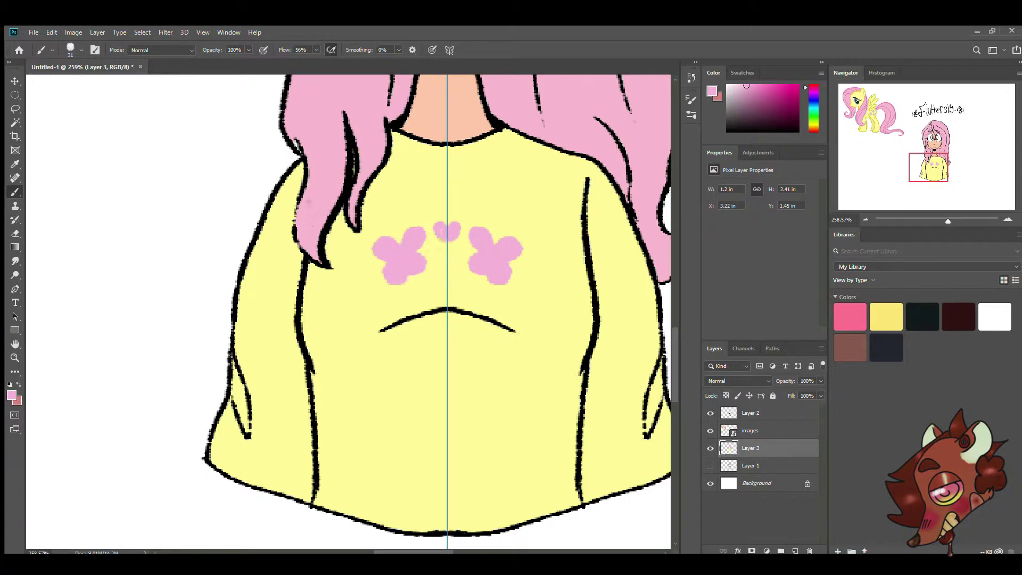
{"action": "mouse_move", "coordinate": [451, 218]}
{"action": "left_mouse_down"}
{"action": "mouse_move", "coordinate": [436, 212]}
{"action": "mouse_move", "coordinate": [447, 212]}
{"action": "mouse_move", "coordinate": [450, 188]}
{"action": "left_mouse_up"}
- Pick the light teal of the pony's butterfly mark and paint the bodies and antennae of the sweater butterflies
{"action": "mouse_move", "coordinate": [926, 167]}
{"action": "left_mouse_down"}
{"action": "mouse_move", "coordinate": [869, 113]}
{"action": "mouse_move", "coordinate": [933, 163]}
{"action": "left_mouse_up"}
{"action": "key", "text": "i"}
{"action": "left_click", "coordinate": [420, 266]}
{"action": "key", "text": "b"}
{"action": "left_click_drag", "start_coordinate": [371, 242], "coordinate": [380, 258]}
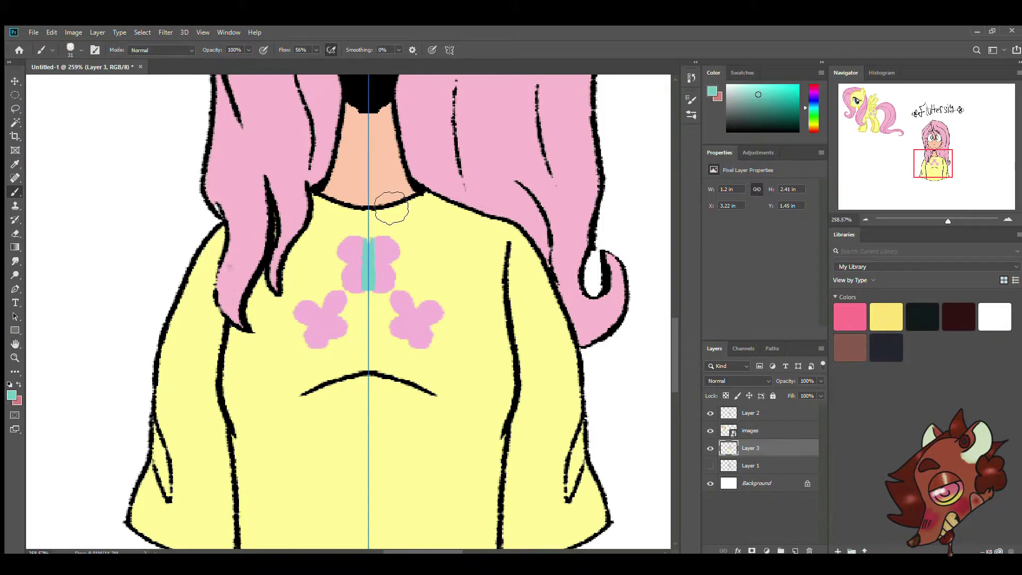
- Sample the dark teal from the reference pony's eye
{"action": "key", "text": "ctrl+0"}
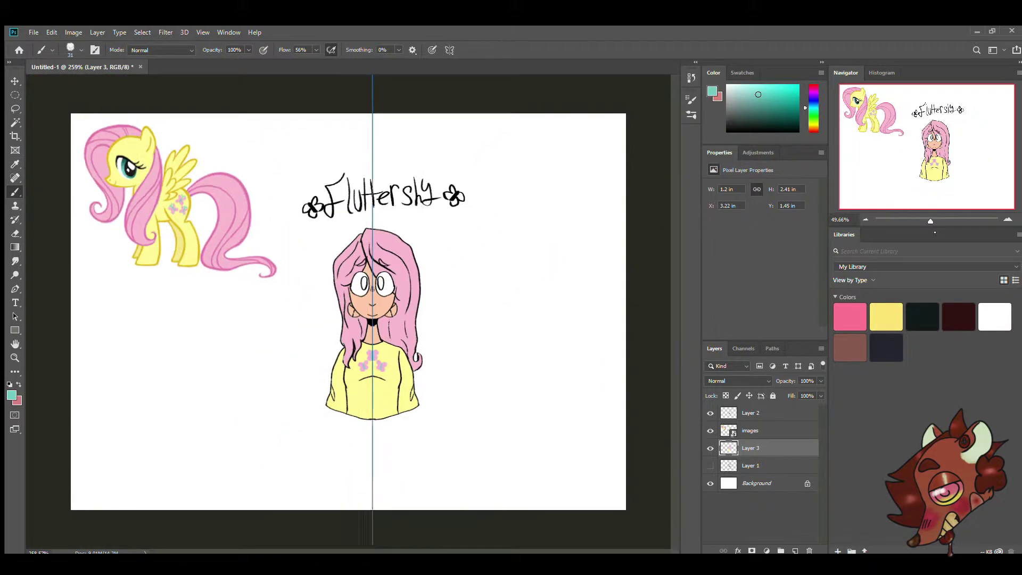
{"action": "scroll", "coordinate": [373, 393], "scroll_direction": "up", "scroll_amount": 8}
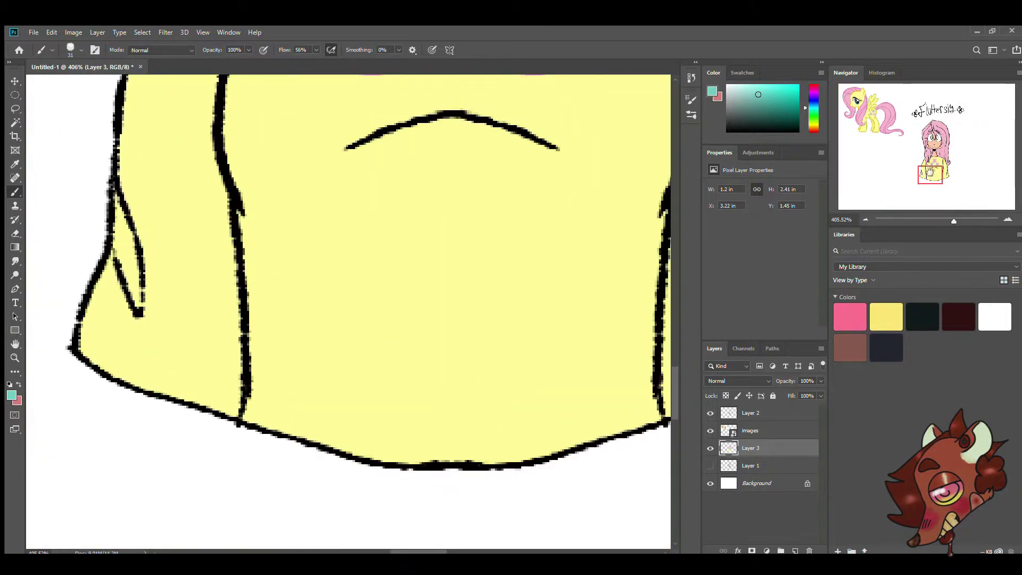
{"action": "scroll", "coordinate": [377, 286], "scroll_direction": "up", "scroll_amount": 5}
{"action": "left_click", "coordinate": [873, 127]}
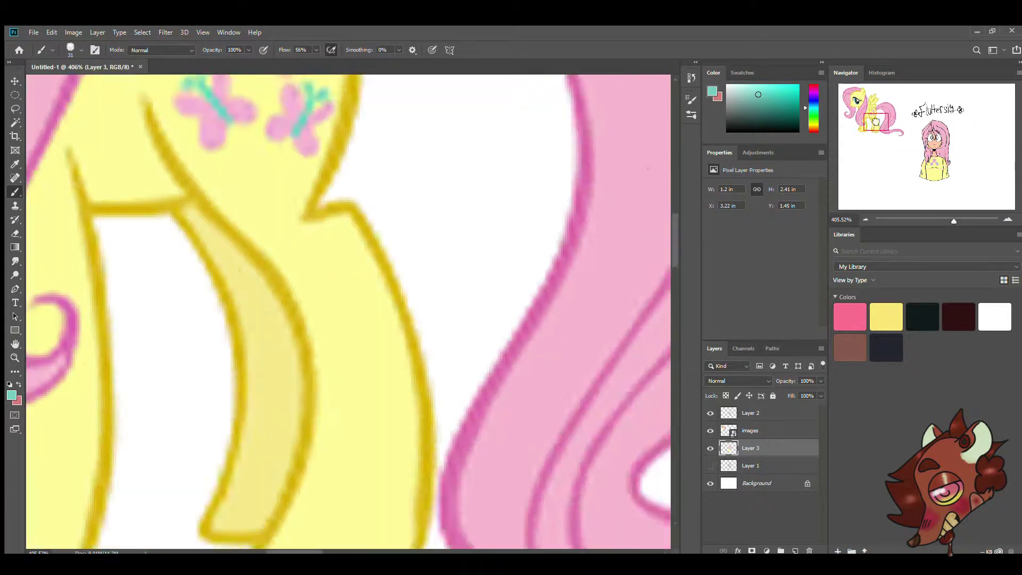
{"action": "scroll", "coordinate": [896, 138], "scroll_direction": "down", "scroll_amount": 6}
{"action": "key", "text": "i"}
{"action": "left_click_drag", "start_coordinate": [897, 138], "coordinate": [878, 114]}
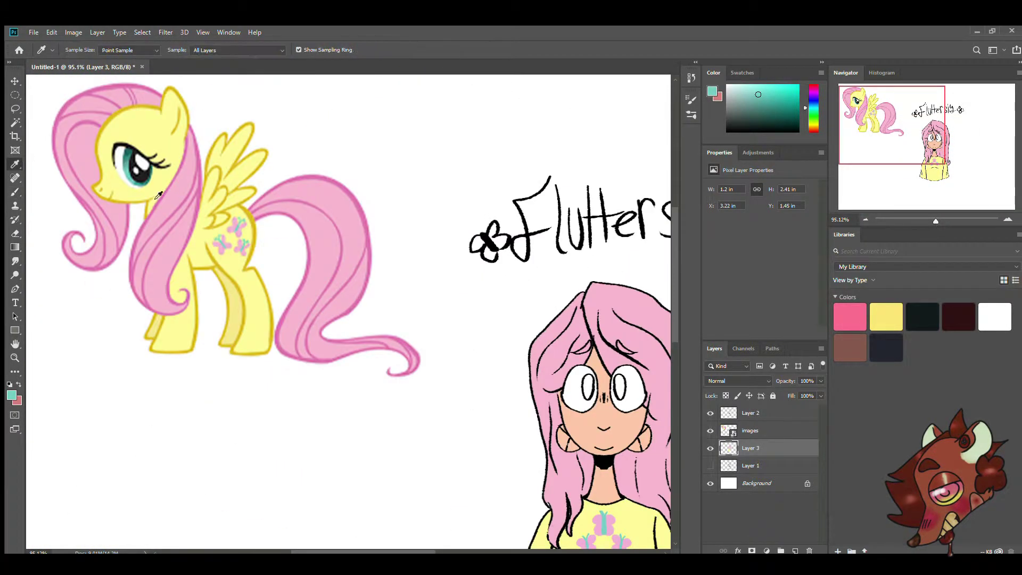
{"action": "left_click", "coordinate": [308, 285]}
- Fill the irises of both eyes with the dark teal using the Paint Bucket
{"action": "scroll", "coordinate": [465, 205], "scroll_direction": "up", "scroll_amount": 5}
{"action": "key", "text": "g"}
{"action": "left_click", "coordinate": [415, 330]}
{"action": "key", "text": "ctrl+z"}
{"action": "left_click", "coordinate": [463, 326]}
{"action": "left_click", "coordinate": [588, 346]}
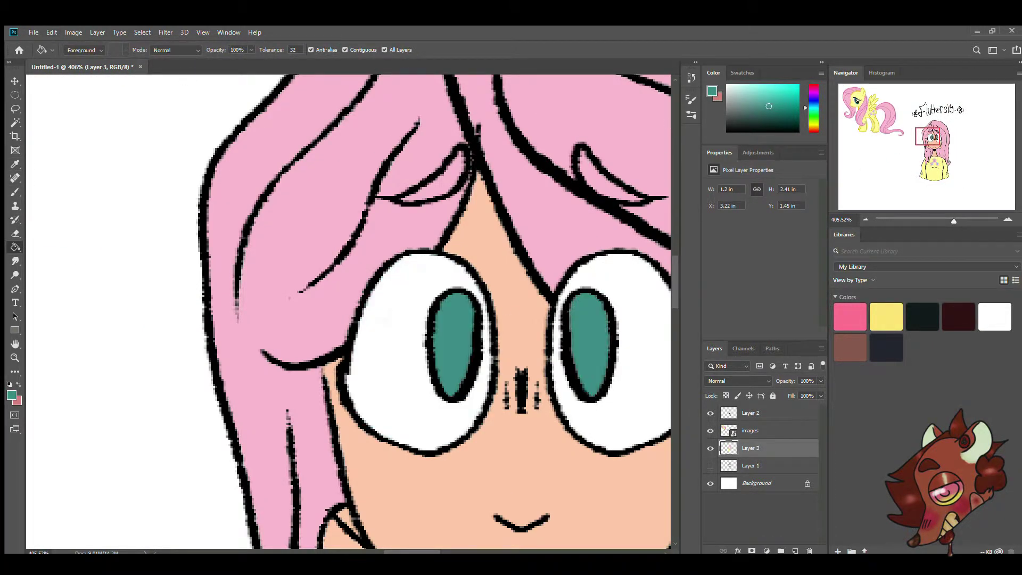
- Select the left-hand iris and paint a lighter teal over its lower part
{"action": "mouse_move", "coordinate": [929, 137]}
{"action": "left_mouse_down"}
{"action": "mouse_move", "coordinate": [858, 103]}
{"action": "mouse_move", "coordinate": [934, 139]}
{"action": "left_mouse_up"}
{"action": "key", "text": "w"}
{"action": "left_click", "coordinate": [330, 290]}
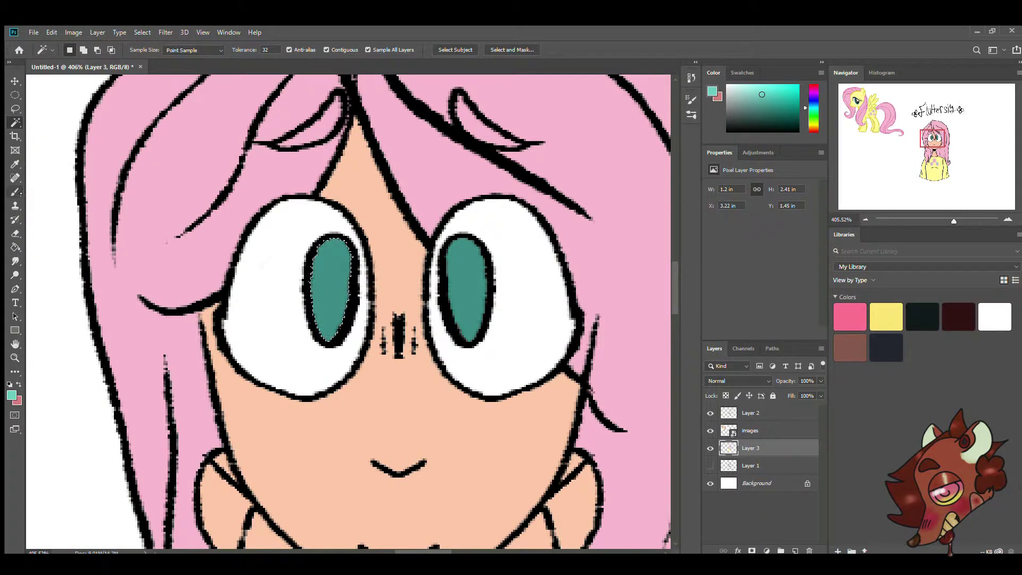
{"action": "key", "text": "b"}
{"action": "mouse_move", "coordinate": [319, 256]}
{"action": "left_mouse_down"}
{"action": "mouse_move", "coordinate": [326, 336]}
{"action": "mouse_move", "coordinate": [346, 255]}
{"action": "mouse_move", "coordinate": [327, 330]}
{"action": "left_mouse_up"}
{"action": "key", "text": "r"}
{"action": "mouse_move", "coordinate": [934, 138]}
{"action": "left_mouse_down"}
{"action": "mouse_move", "coordinate": [873, 111]}
{"action": "mouse_move", "coordinate": [935, 140]}
{"action": "left_mouse_up"}
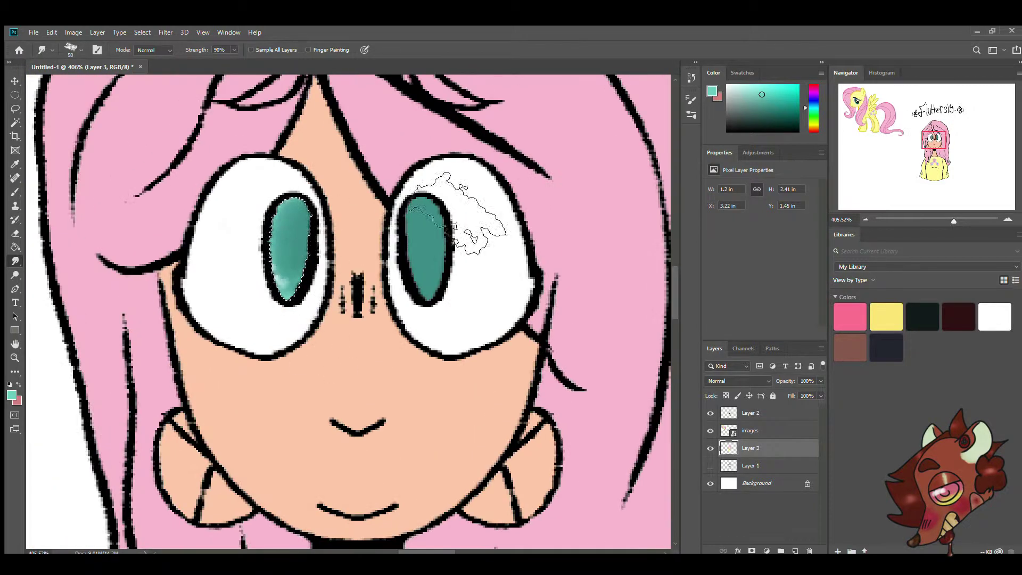
{"action": "key", "text": "ctrl+z"}
{"action": "key", "text": "ctrl+z"}
{"action": "key", "text": "ctrl+z"}
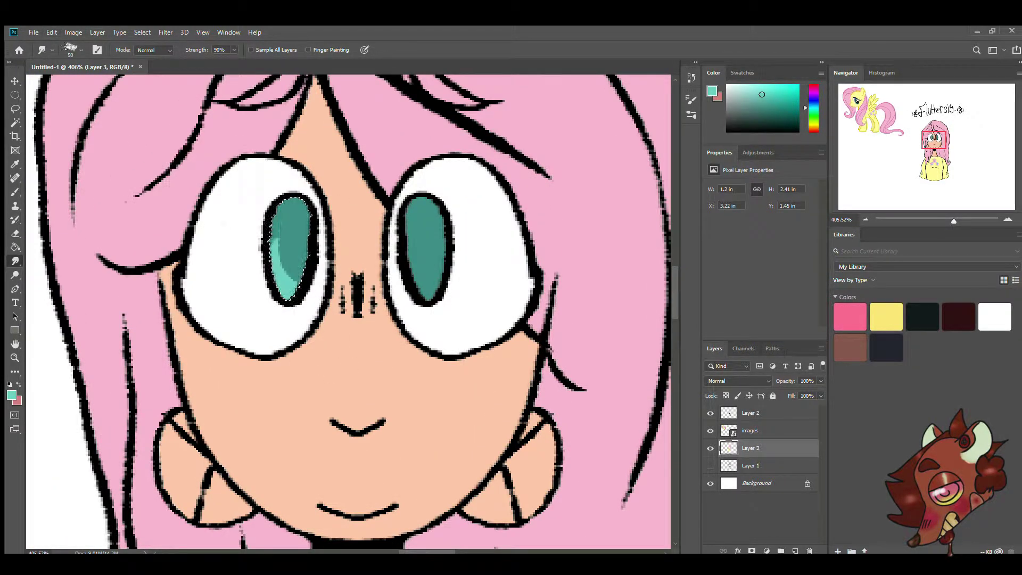
- Paint light teal in the lower part of both irises and smudge it into a soft gradient
{"action": "key", "text": "b"}
{"action": "left_click", "coordinate": [298, 290]}
{"action": "mouse_move", "coordinate": [298, 290]}
{"action": "left_mouse_down"}
{"action": "mouse_move", "coordinate": [468, 269]}
{"action": "mouse_move", "coordinate": [421, 247]}
{"action": "left_mouse_up"}
{"action": "key", "text": "r"}
{"action": "left_click_drag", "start_coordinate": [298, 256], "coordinate": [290, 223]}
{"action": "left_click_drag", "start_coordinate": [426, 276], "coordinate": [457, 274]}
{"action": "key", "text": "b"}
{"action": "left_click_drag", "start_coordinate": [279, 277], "coordinate": [282, 235]}
{"action": "key", "text": "r"}
{"action": "mouse_move", "coordinate": [953, 220]}
{"action": "left_mouse_down"}
{"action": "mouse_move", "coordinate": [931, 221]}
{"action": "mouse_move", "coordinate": [947, 221]}
{"action": "left_mouse_up"}
{"action": "key", "text": "b"}
{"action": "left_click", "coordinate": [789, 123]}
{"action": "left_click_drag", "start_coordinate": [431, 152], "coordinate": [435, 183]}
{"action": "key", "text": "ctrl+z"}
{"action": "left_click_drag", "start_coordinate": [425, 141], "coordinate": [429, 187]}
{"action": "key", "text": "r"}
{"action": "left_click_drag", "start_coordinate": [434, 149], "coordinate": [446, 176]}
{"action": "key", "text": "ctrl+z"}
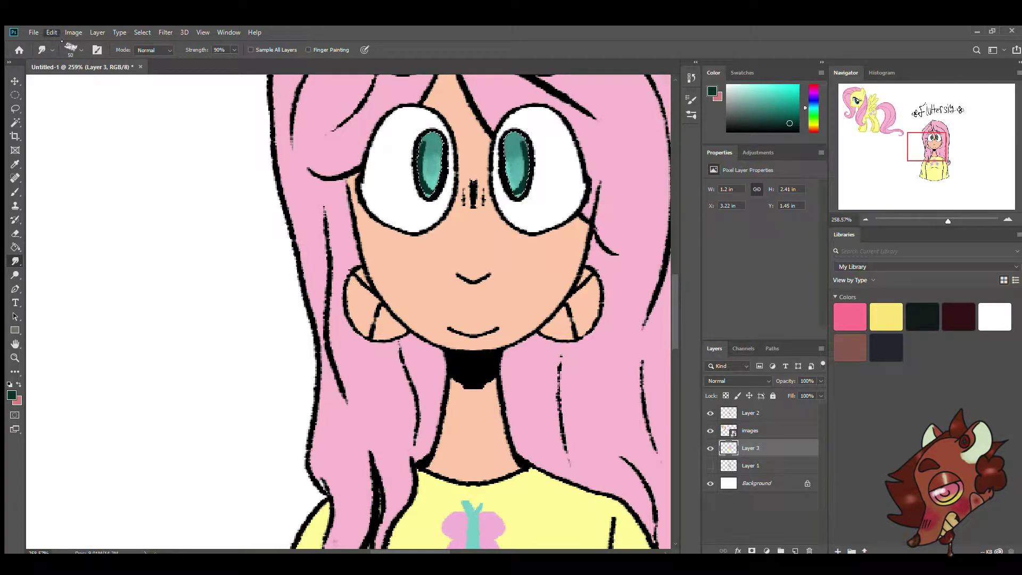
- Choose a medium red as the painting colour for the blush
{"action": "key", "text": "b"}
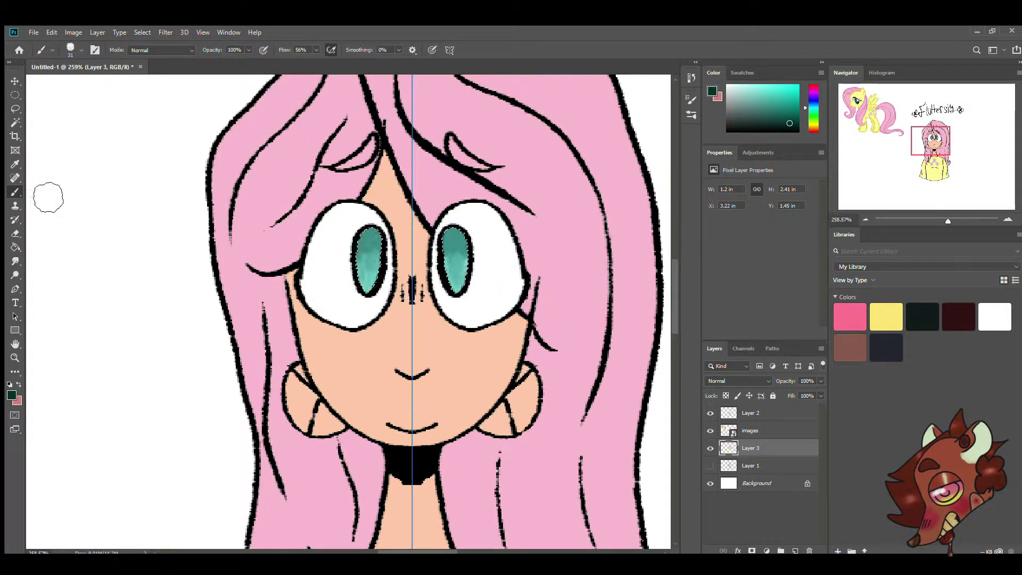
{"action": "scroll", "coordinate": [346, 309], "scroll_direction": "down", "scroll_amount": 5}
{"action": "scroll", "coordinate": [346, 309], "scroll_direction": "up", "scroll_amount": 6}
{"action": "left_click", "coordinate": [814, 130]}
{"action": "left_click", "coordinate": [775, 94]}
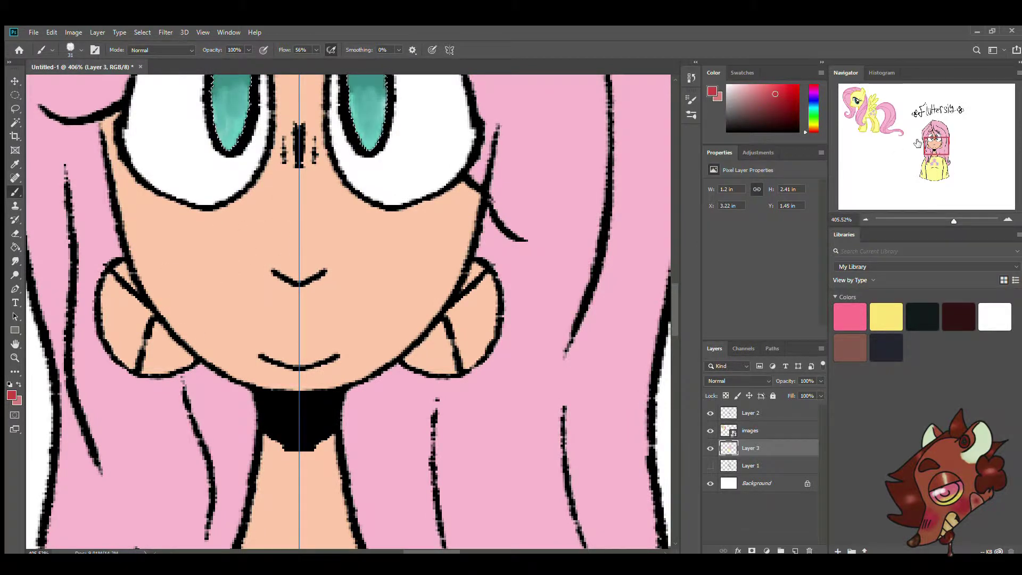
- On a new layer above Layer 3, paint red blush patches symmetrically on both cheeks and the nose
{"action": "left_click_drag", "start_coordinate": [918, 143], "coordinate": [910, 144]}
{"action": "scroll", "coordinate": [346, 308], "scroll_direction": "down", "scroll_amount": 10}
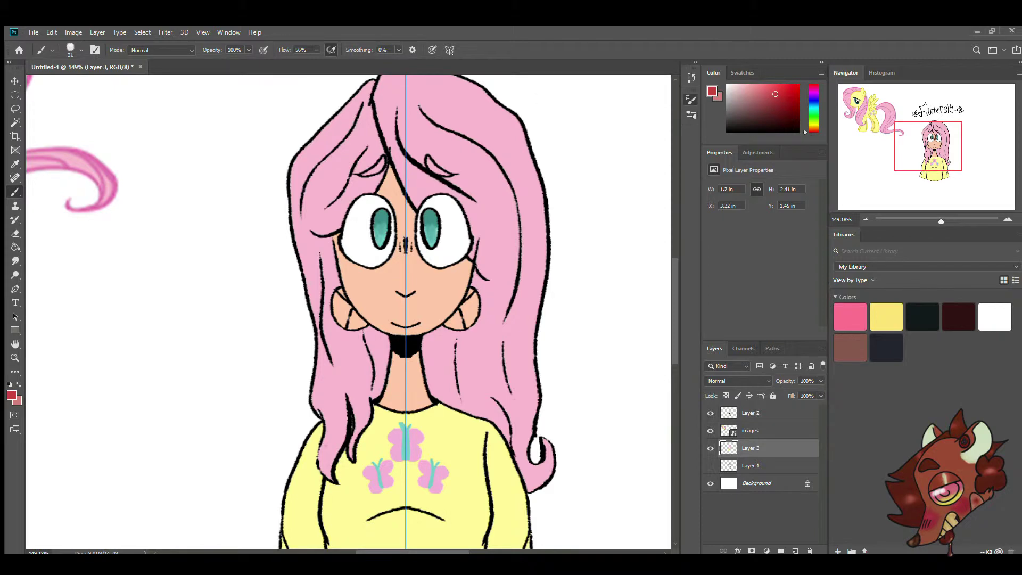
{"action": "scroll", "coordinate": [348, 314], "scroll_direction": "up", "scroll_amount": 5}
{"action": "key", "text": "ctrl+shift+z"}
{"action": "key", "text": "ctrl+shift+z"}
{"action": "key", "text": "ctrl+shift+z"}
{"action": "key", "text": "ctrl+shift+z"}
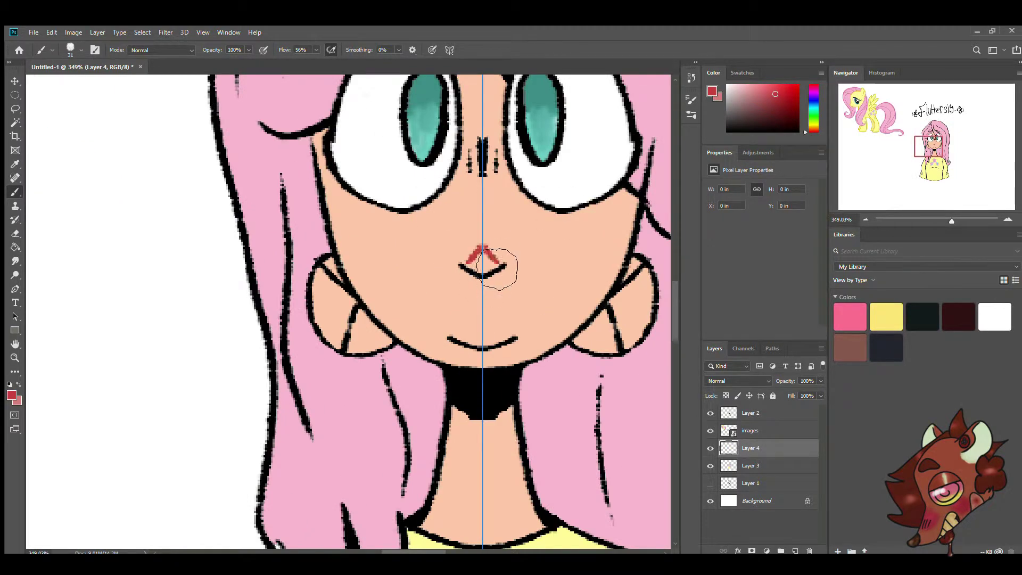
{"action": "key", "text": "ctrl+shift+z"}
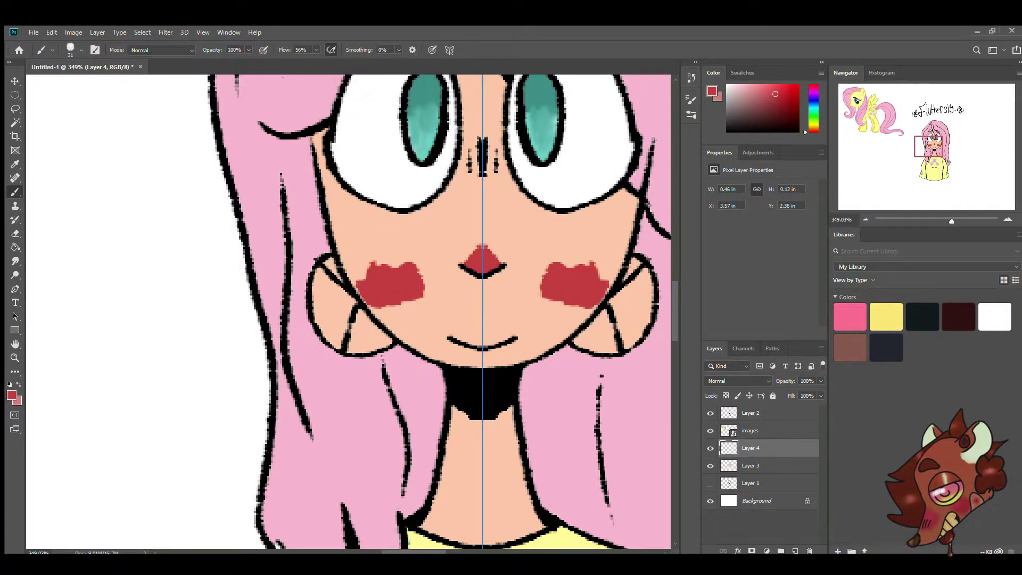
- Set the blush layer's opacity to 40% and smudge the cheek and nose patches into soft shapes
{"action": "key", "text": "v"}
{"action": "key", "text": "4"}
{"action": "key", "text": "b"}
{"action": "key", "text": "r"}
{"action": "mouse_move", "coordinate": [375, 276]}
{"action": "left_mouse_down"}
{"action": "mouse_move", "coordinate": [392, 319]}
{"action": "mouse_move", "coordinate": [421, 302]}
{"action": "left_mouse_up"}
{"action": "left_click_drag", "start_coordinate": [479, 264], "coordinate": [527, 250]}
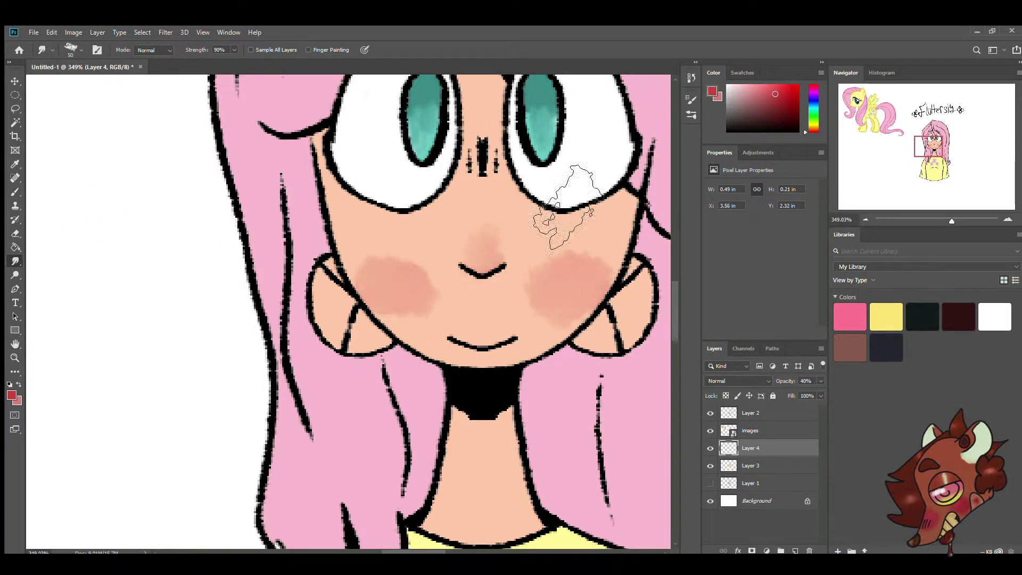
- Set the blush layer's opacity to 56% and merge it into Layer 3
{"action": "scroll", "coordinate": [350, 302], "scroll_direction": "down", "scroll_amount": 3}
{"action": "key", "text": "space"}
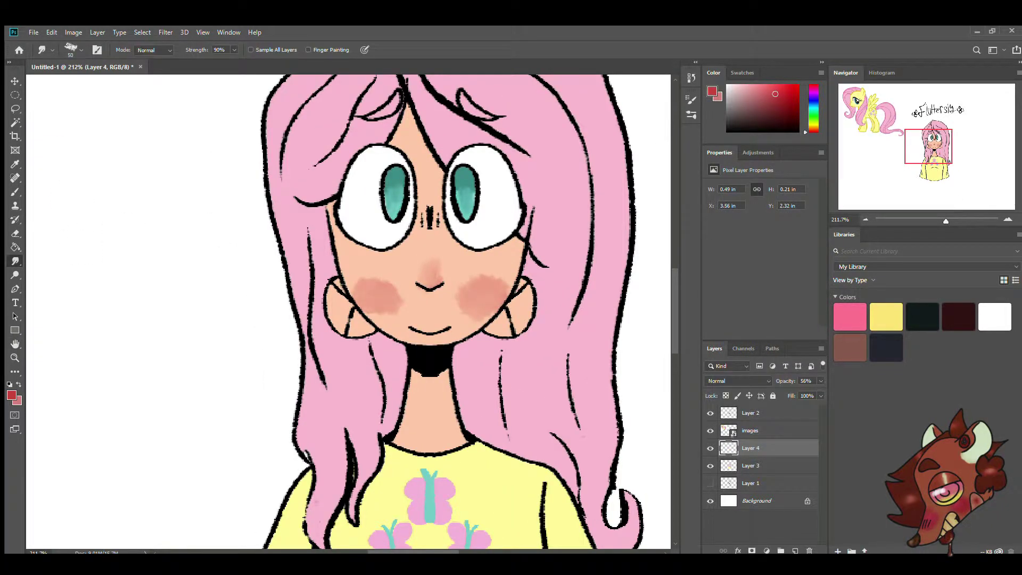
{"action": "key", "text": "Delete"}
- Add a white highlight to the iris of each eye
{"action": "scroll", "coordinate": [349, 312], "scroll_direction": "up", "scroll_amount": 4, "text": "alt"}
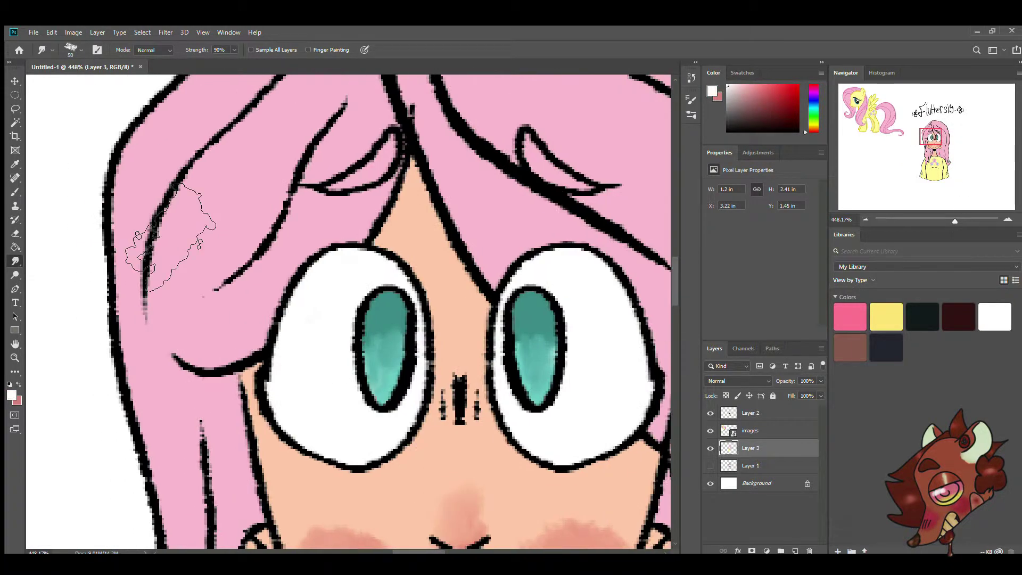
{"action": "key", "text": "b"}
{"action": "left_click", "coordinate": [376, 316]}
{"action": "left_click", "coordinate": [543, 317]}
{"action": "scroll", "coordinate": [349, 311], "scroll_direction": "down", "scroll_amount": 6, "text": "alt"}
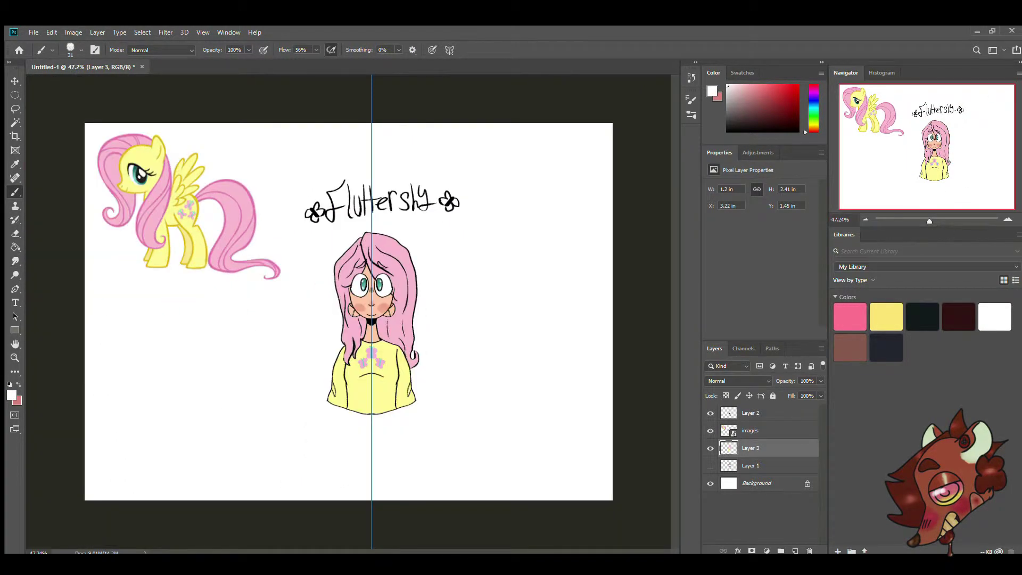
- Hide the pony reference layer and sample the pink from the sweater butterflies
{"action": "left_click", "coordinate": [710, 430]}
{"action": "key", "text": "ctrl+0"}
{"action": "key", "text": "i"}
{"action": "left_click", "coordinate": [388, 274]}
- Fill the wings of the two butterflies beside the title with the sampled pink
{"action": "key", "text": "g"}
{"action": "scroll", "coordinate": [308, 165], "scroll_direction": "up", "scroll_amount": 4}
{"action": "left_click", "coordinate": [356, 112]}
{"action": "left_click", "coordinate": [316, 130]}
{"action": "left_click_drag", "start_coordinate": [905, 122], "coordinate": [1000, 110]}
{"action": "left_click", "coordinate": [150, 328]}
{"action": "left_click", "coordinate": [192, 344]}
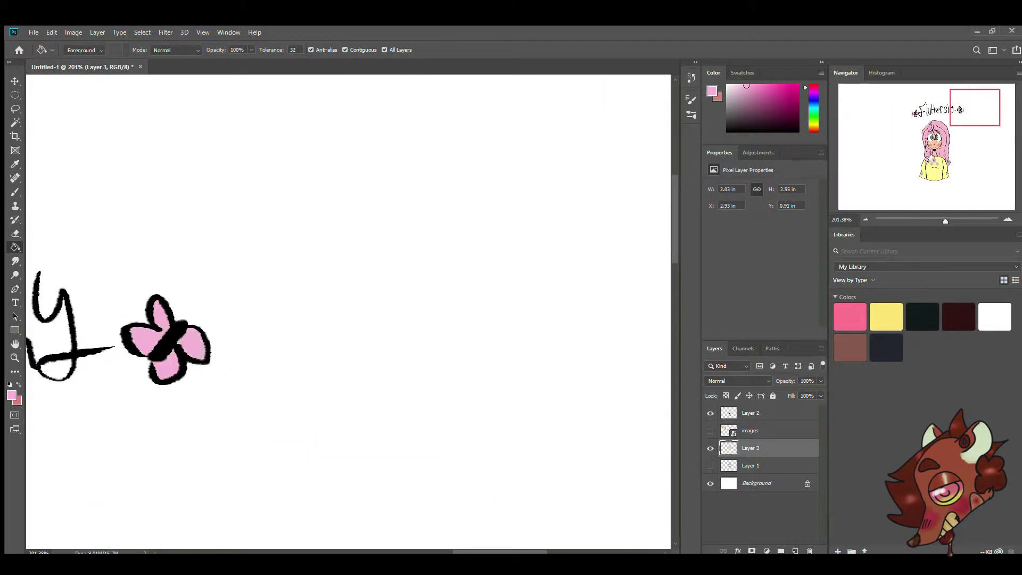
- Select the white area around the character and title on the Background layer and erase it to the salmon background colour
{"action": "key", "text": "ctrl+0"}
{"action": "left_click", "coordinate": [756, 483]}
{"action": "key", "text": "w"}
{"action": "left_click", "coordinate": [105, 263]}
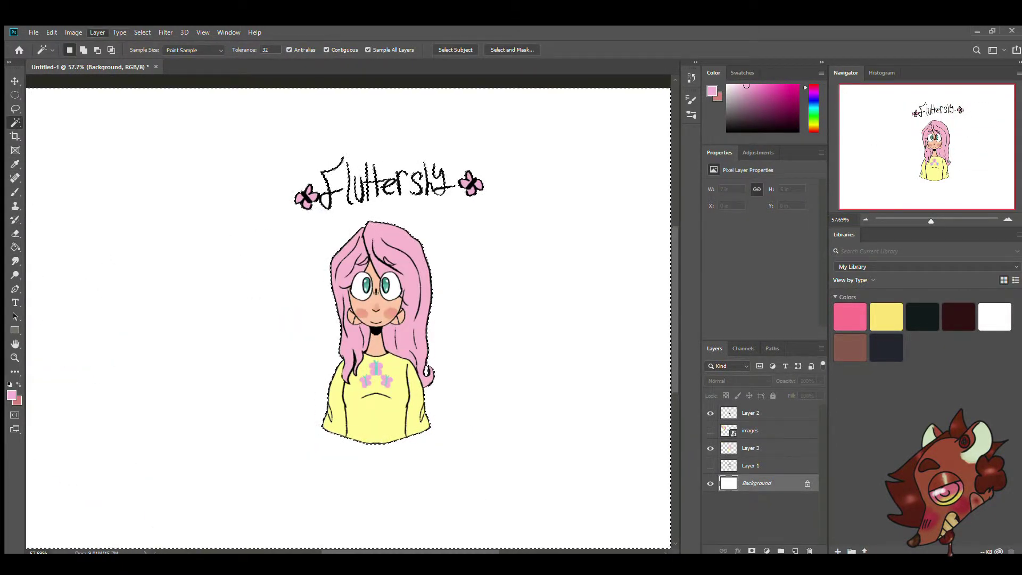
{"action": "key", "text": "e"}
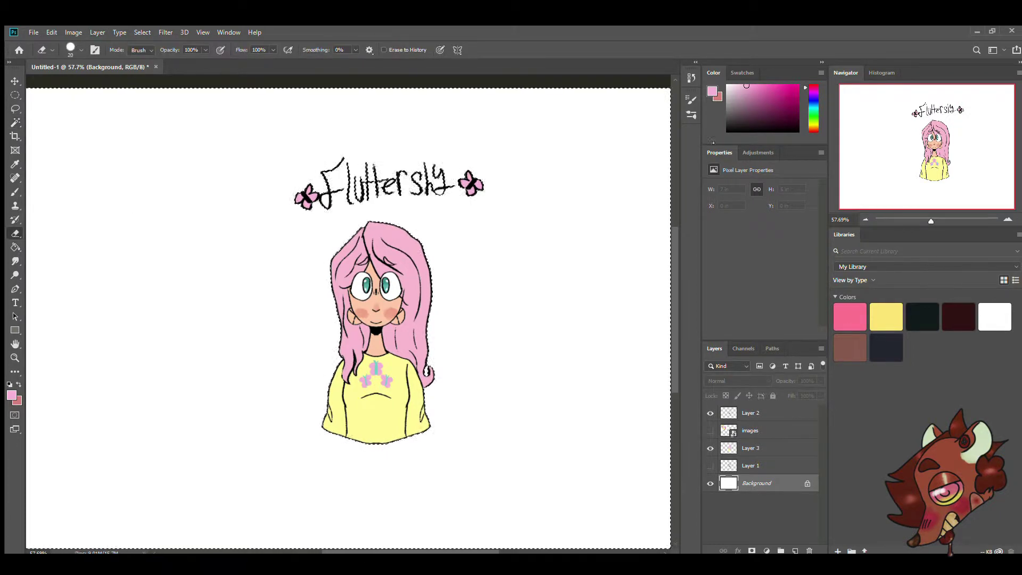
{"action": "scroll", "coordinate": [446, 432], "scroll_direction": "down", "scroll_amount": 5}
{"action": "left_click_drag", "start_coordinate": [446, 431], "coordinate": [486, 460]}
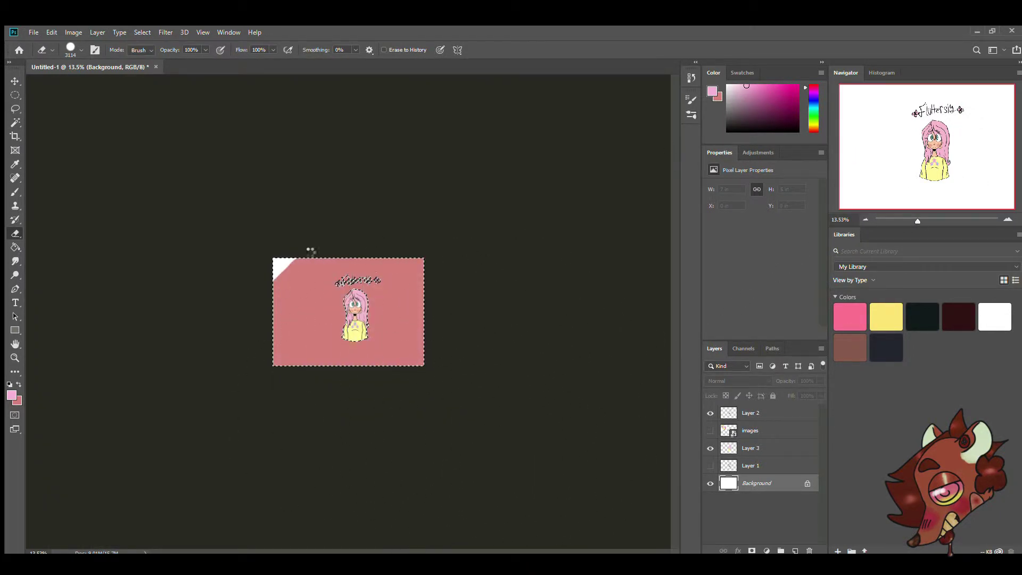
{"action": "left_click", "coordinate": [351, 340]}
- Deselect and erase the remaining white behind the character and lettering on the Background layer to salmon
{"action": "scroll", "coordinate": [349, 312], "scroll_direction": "up", "scroll_amount": 5}
{"action": "key", "text": "ctrl+d"}
{"action": "key", "text": "l"}
{"action": "left_click", "coordinate": [710, 482]}
{"action": "left_click", "coordinate": [710, 482]}
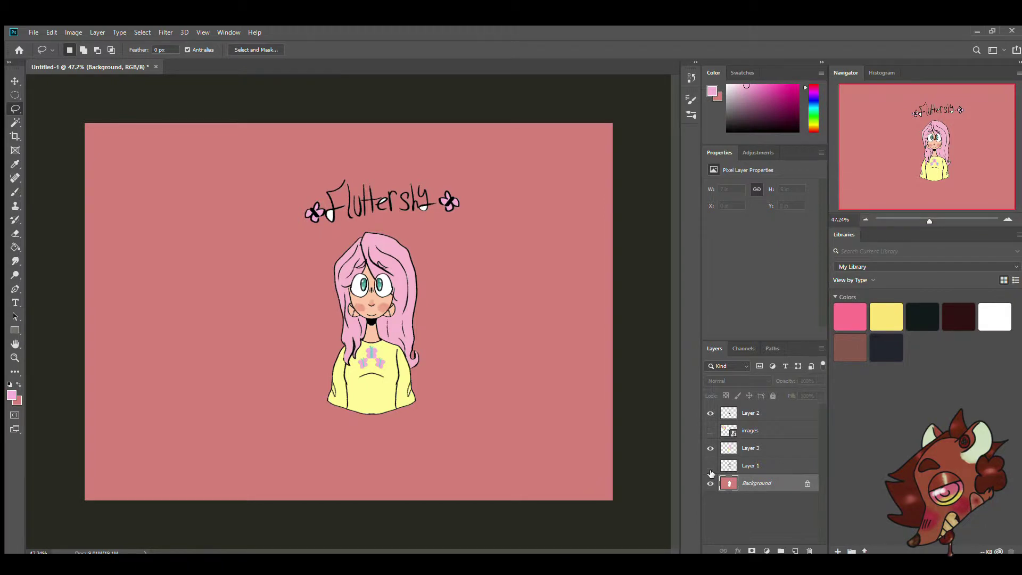
{"action": "key", "text": "e"}
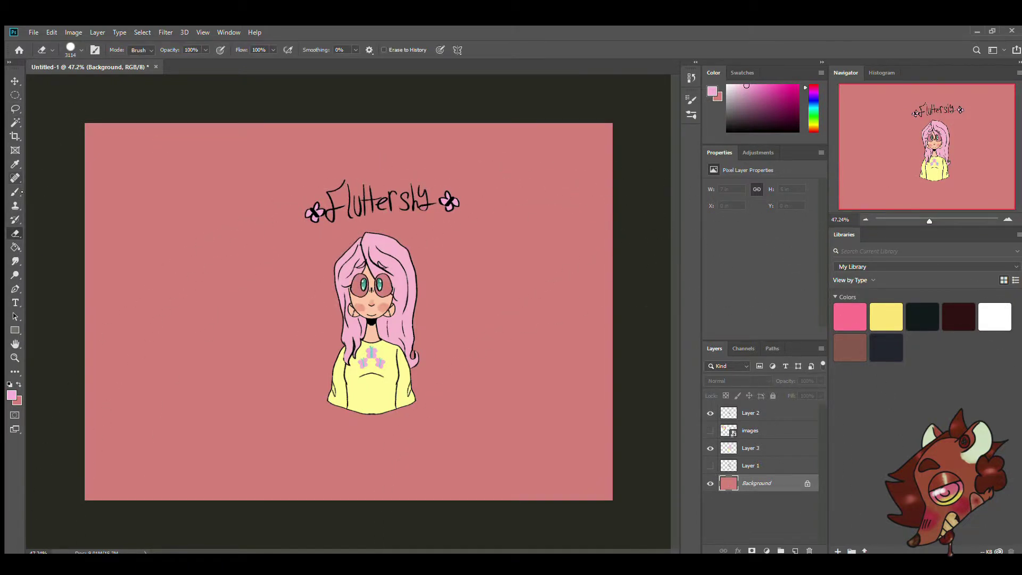
{"action": "key", "text": "b"}
{"action": "scroll", "coordinate": [347, 313], "scroll_direction": "up", "scroll_amount": 5}
{"action": "mouse_move", "coordinate": [155, 240]}
{"action": "left_mouse_down"}
{"action": "mouse_move", "coordinate": [178, 212]}
{"action": "mouse_move", "coordinate": [169, 319]}
{"action": "mouse_move", "coordinate": [259, 335]}
{"action": "mouse_move", "coordinate": [266, 373]}
{"action": "mouse_move", "coordinate": [303, 373]}
{"action": "left_mouse_up"}
{"action": "key", "text": "ctrl+z"}
{"action": "key", "text": "ctrl+z"}
{"action": "key", "text": "ctrl+z"}
{"action": "key", "text": "ctrl+z"}
{"action": "key", "text": "ctrl+z"}
{"action": "key", "text": "ctrl+z"}
{"action": "key", "text": "ctrl+z"}
{"action": "key", "text": "ctrl+z"}
{"action": "key", "text": "ctrl+z"}
{"action": "key", "text": "ctrl+z"}
{"action": "key", "text": "ctrl+z"}
{"action": "key", "text": "ctrl+z"}
{"action": "key", "text": "ctrl+z"}
{"action": "key", "text": "ctrl+z"}
{"action": "key", "text": "ctrl+z"}
{"action": "key", "text": "ctrl+z"}
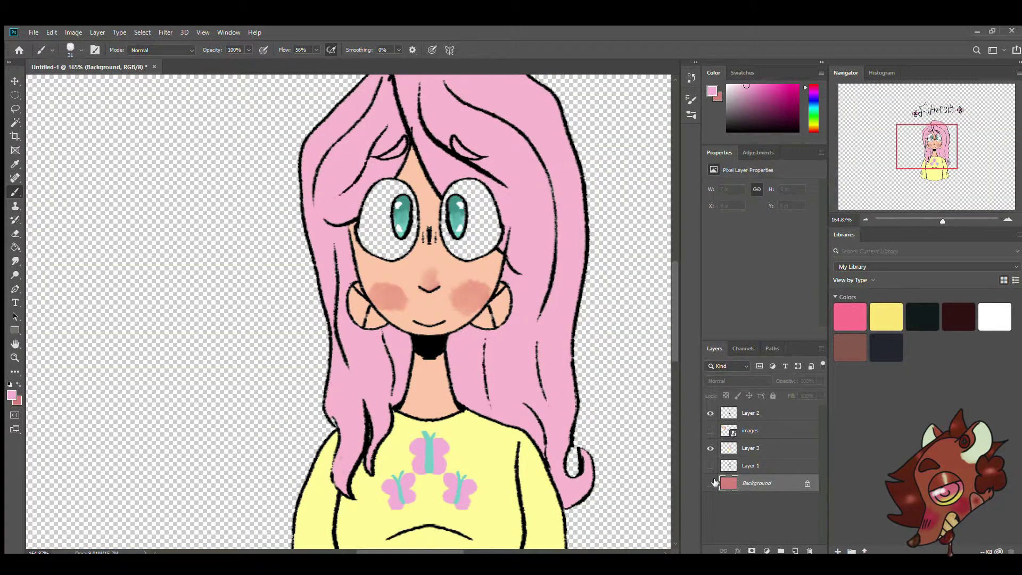
- Hide the Background layer, fill the whites of both eyes with off-white on Layer 3, and show the background again
{"action": "left_click", "coordinate": [711, 482]}
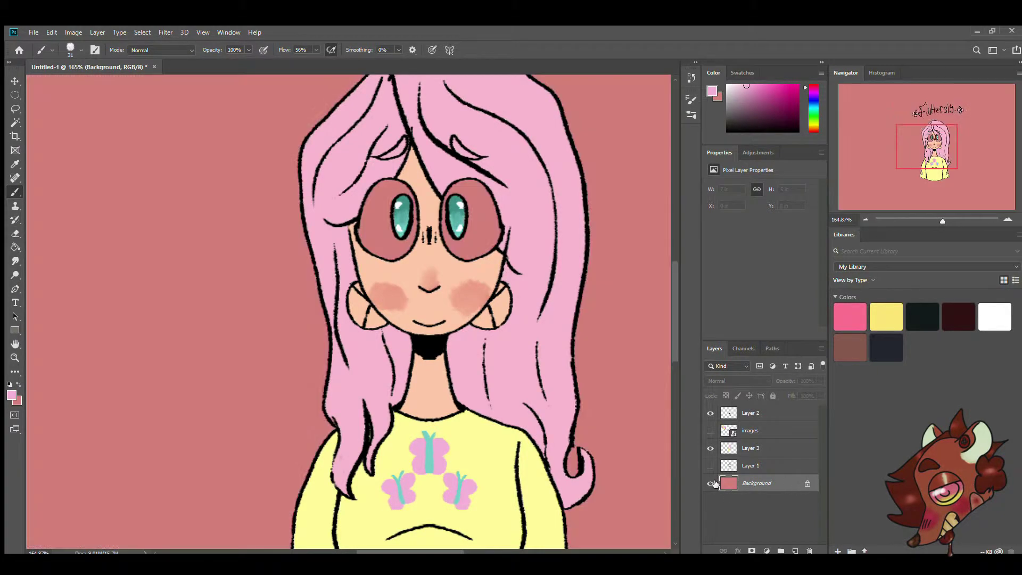
{"action": "left_click", "coordinate": [711, 483]}
{"action": "left_click", "coordinate": [755, 447]}
{"action": "scroll", "coordinate": [376, 84], "scroll_direction": "up", "scroll_amount": 3}
{"action": "key", "text": "g"}
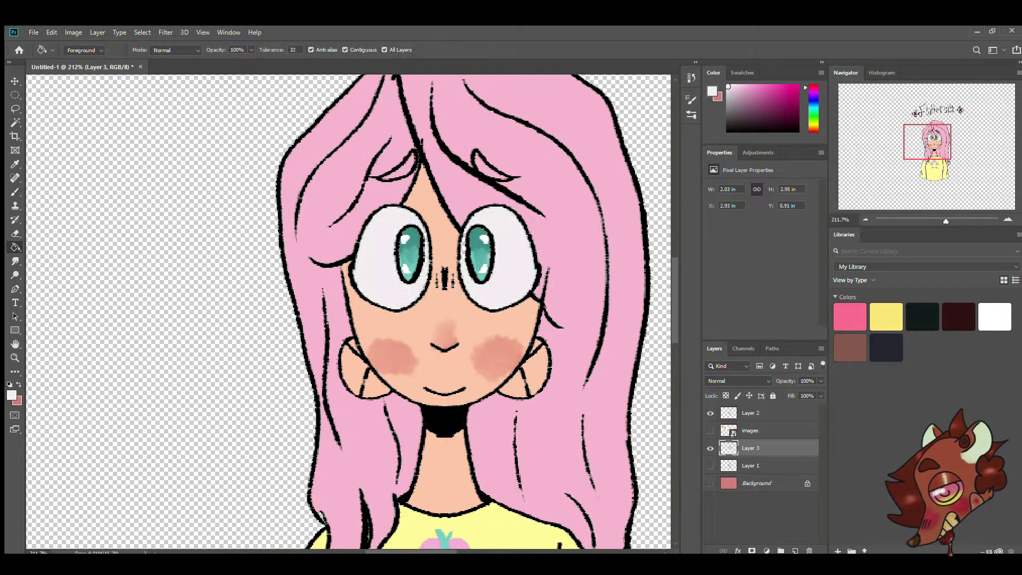
{"action": "key", "text": "ctrl+0"}
{"action": "key", "text": "ctrl+z"}
{"action": "left_click_drag", "start_coordinate": [921, 220], "coordinate": [943, 220]}
{"action": "key", "text": "b"}
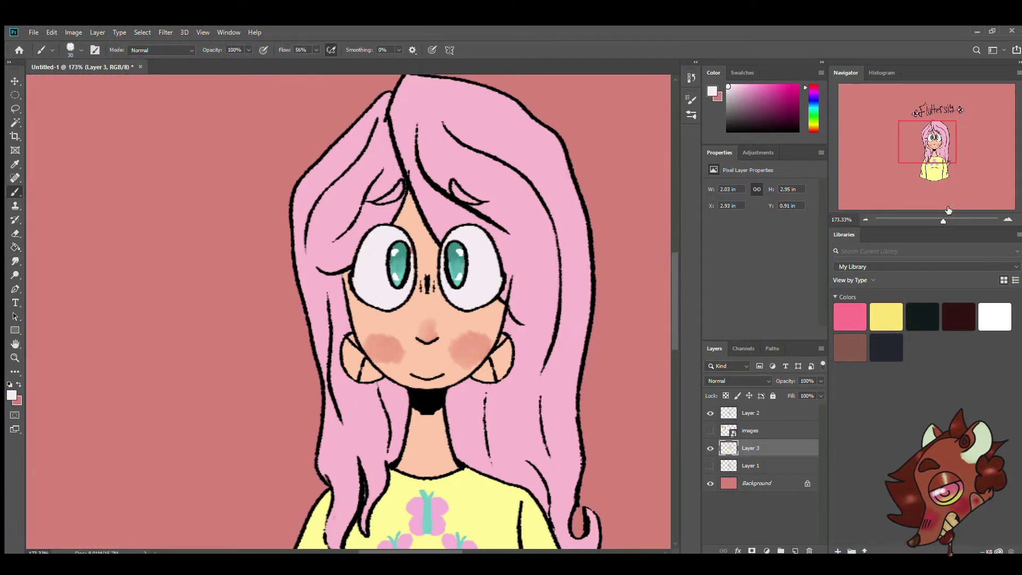
{"action": "scroll", "coordinate": [918, 183], "scroll_direction": "up", "scroll_amount": 3}
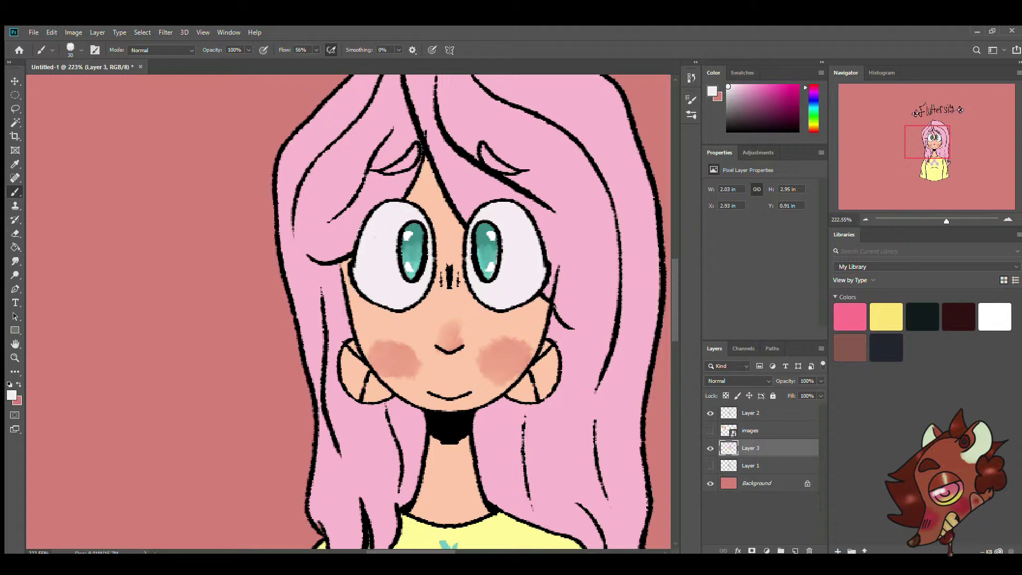
{"action": "scroll", "coordinate": [957, 226], "scroll_direction": "down", "scroll_amount": 4}
{"action": "scroll", "coordinate": [940, 225], "scroll_direction": "up", "scroll_amount": 3}
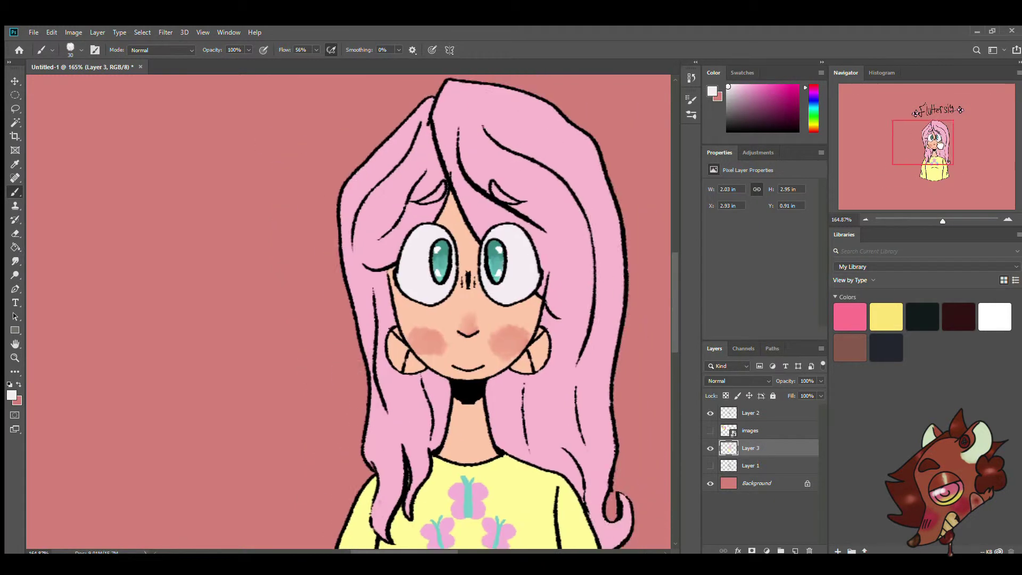
{"action": "scroll", "coordinate": [940, 226], "scroll_direction": "down", "scroll_amount": 5}
- Fill the Background layer with a mauve pink
{"action": "key", "text": "alt+comma"}
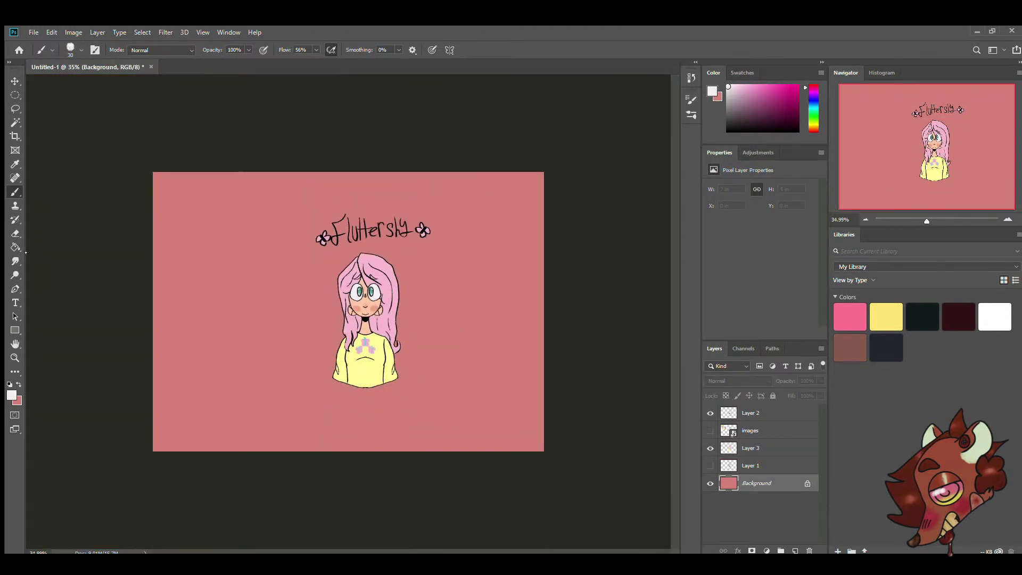
{"action": "key", "text": "g"}
{"action": "left_click", "coordinate": [480, 269]}
- Crop the canvas to a portrait format closely framing the title and the character
{"action": "key", "text": "c"}
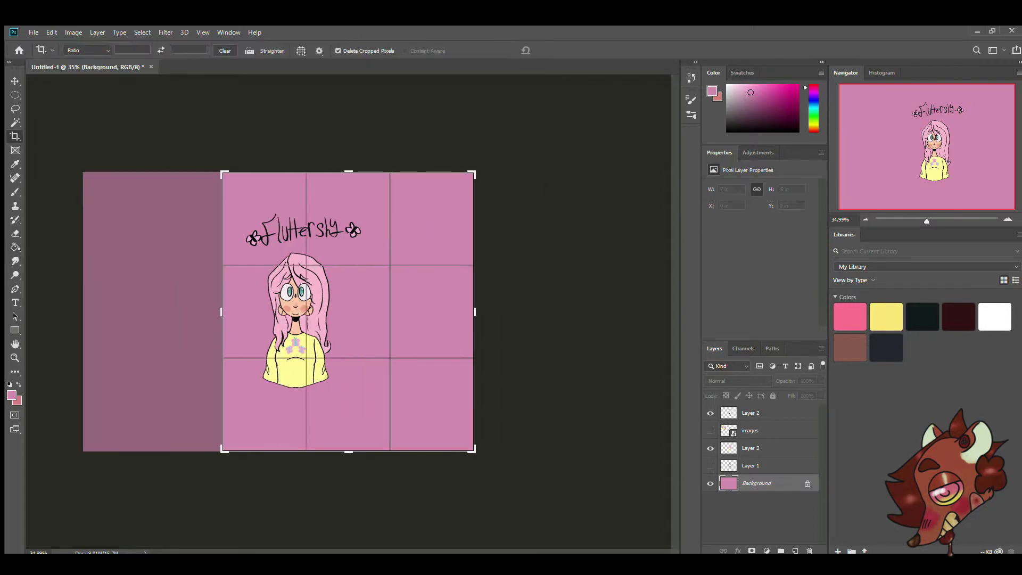
{"action": "left_click_drag", "start_coordinate": [472, 171], "coordinate": [429, 207]}
{"action": "key", "text": "Return"}
- Hand-letter the artist's signature in dark magenta on Layer 2, in the lower-left corner of the artwork
{"action": "key", "text": "t"}
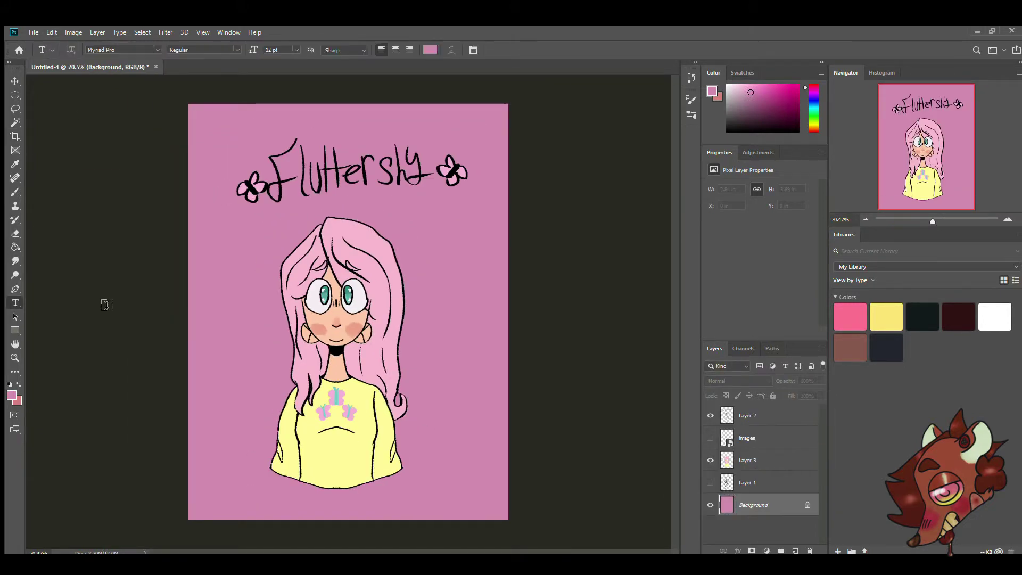
{"action": "scroll", "coordinate": [243, 495], "scroll_direction": "up", "scroll_amount": 5}
{"action": "key", "text": "ctrl+shift+alt+n"}
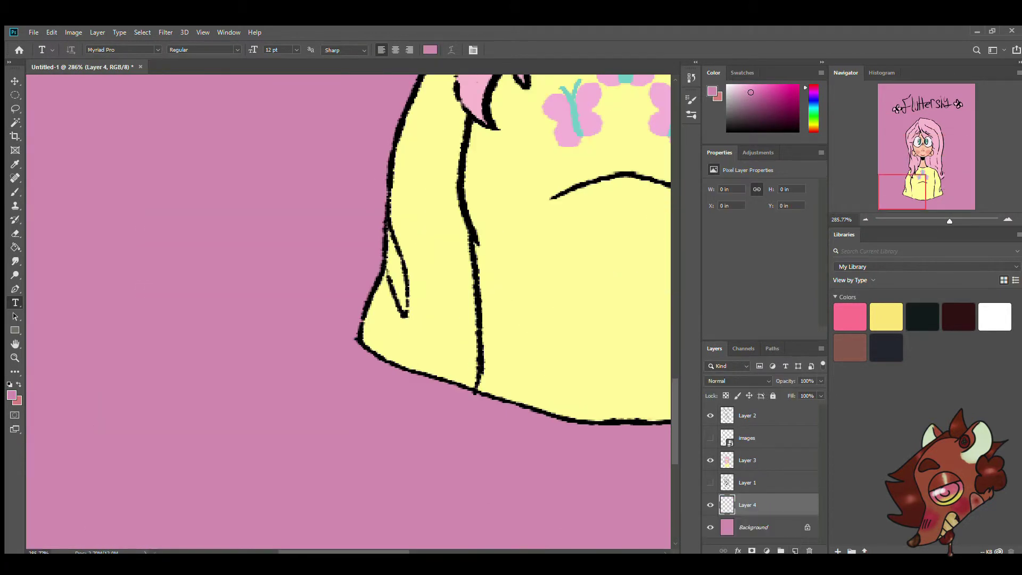
{"action": "key", "text": "ctrl+z"}
{"action": "scroll", "coordinate": [32, 543], "scroll_direction": "up", "scroll_amount": 3}
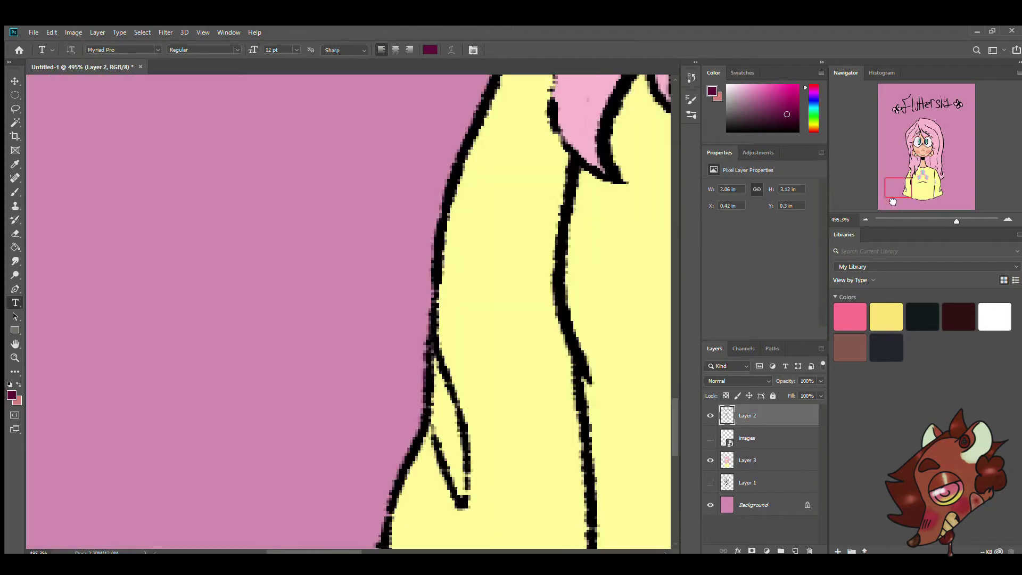
{"action": "key", "text": "b"}
{"action": "left_click_drag", "start_coordinate": [39, 509], "coordinate": [85, 511]}
{"action": "mouse_move", "coordinate": [56, 514]}
{"action": "left_mouse_down"}
{"action": "mouse_move", "coordinate": [55, 543]}
{"action": "mouse_move", "coordinate": [113, 511]}
{"action": "mouse_move", "coordinate": [171, 545]}
{"action": "left_mouse_up"}
{"action": "left_click_drag", "start_coordinate": [210, 519], "coordinate": [218, 543]}
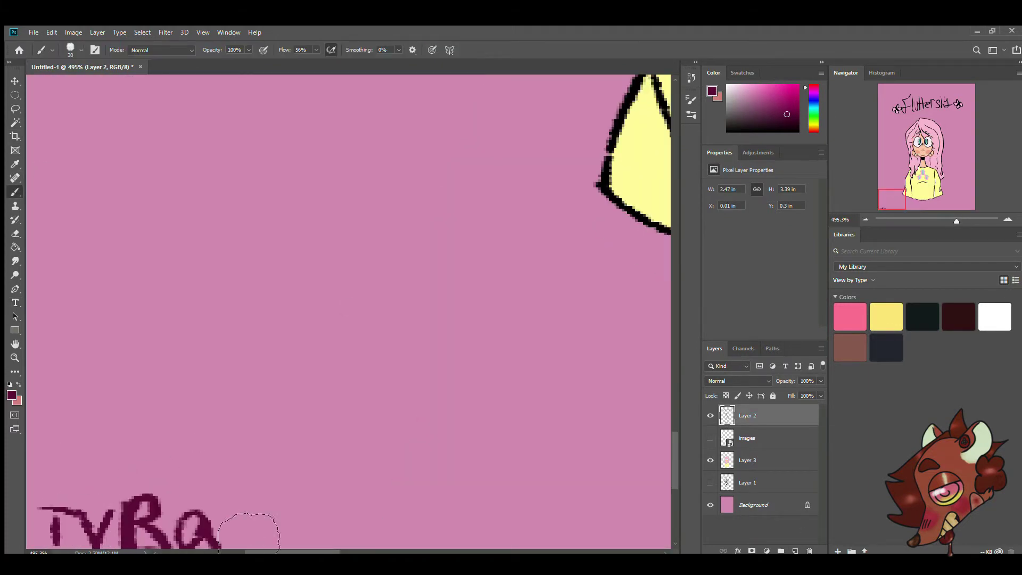
- Add a new layer above Layer 3 and fill it with a vertical gradient from dark magenta down to salmon
{"action": "scroll", "coordinate": [239, 529], "scroll_direction": "down", "scroll_amount": 5}
{"action": "key", "text": "ctrl+shift+z"}
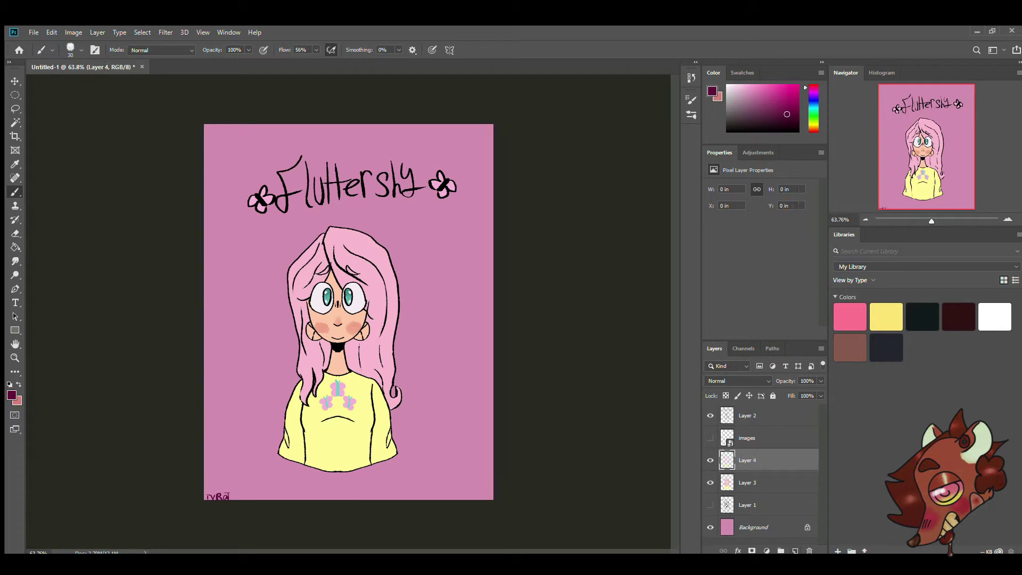
{"action": "key", "text": "g"}
{"action": "left_click_drag", "start_coordinate": [366, 101], "coordinate": [366, 479]}
{"action": "key", "text": "h"}
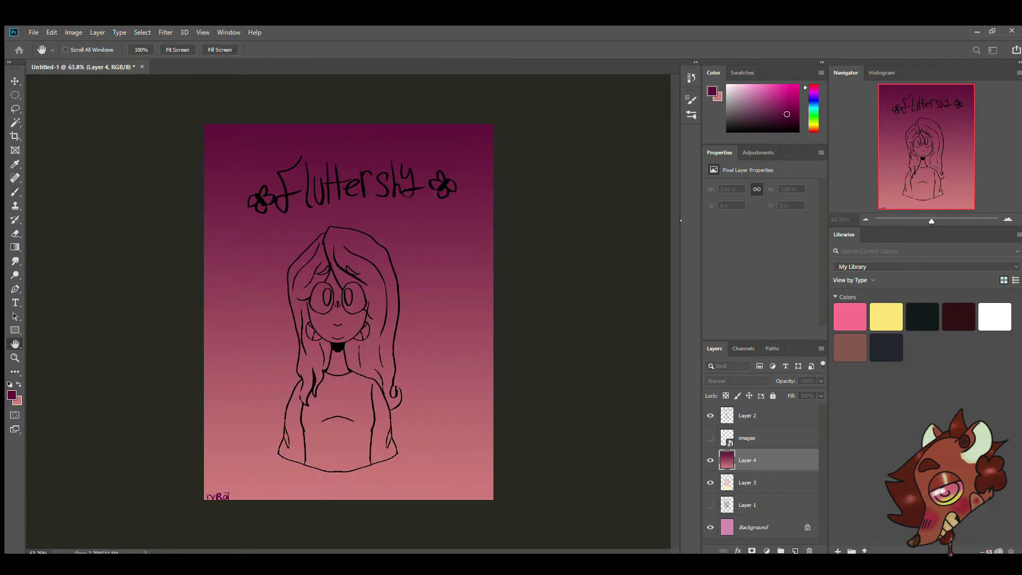
- Set the gradient layer's opacity to 60% and cycle through its blending modes to compare them over the artwork
{"action": "key", "text": "6"}
{"action": "key", "text": "shift+plus"}
{"action": "key", "text": "shift+plus"}
{"action": "key", "text": "shift+plus"}
{"action": "key", "text": "shift+plus"}
{"action": "key", "text": "shift+plus"}
{"action": "key", "text": "shift+plus"}
{"action": "key", "text": "shift+plus"}
{"action": "key", "text": "shift+plus"}
{"action": "key", "text": "shift+plus"}
{"action": "key", "text": "shift+plus"}
{"action": "key", "text": "shift+plus"}
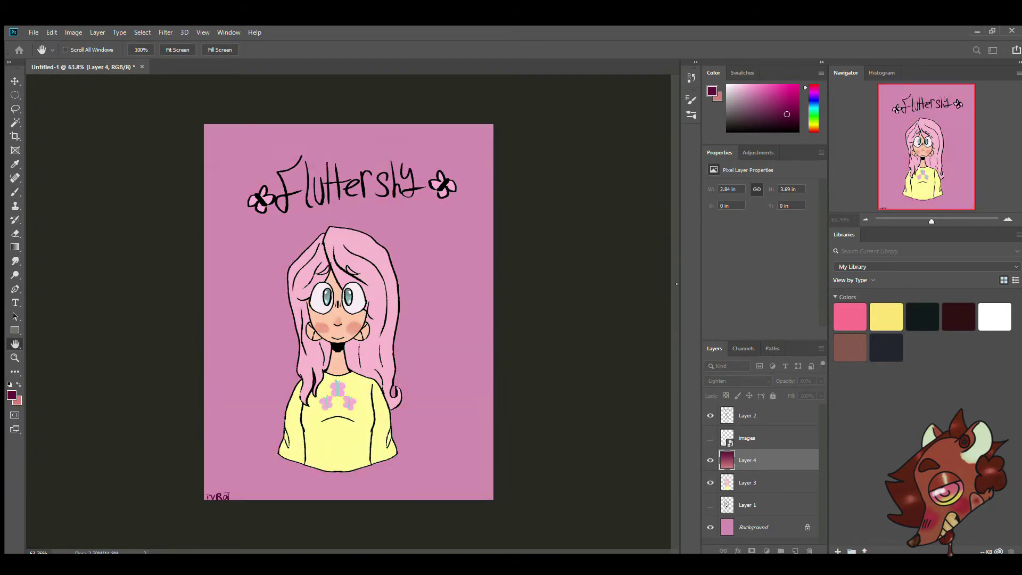
{"action": "key", "text": "shift+plus"}
{"action": "key", "text": "shift+plus"}
{"action": "key", "text": "shift+plus"}
{"action": "key", "text": "shift+plus"}
{"action": "key", "text": "shift+plus"}
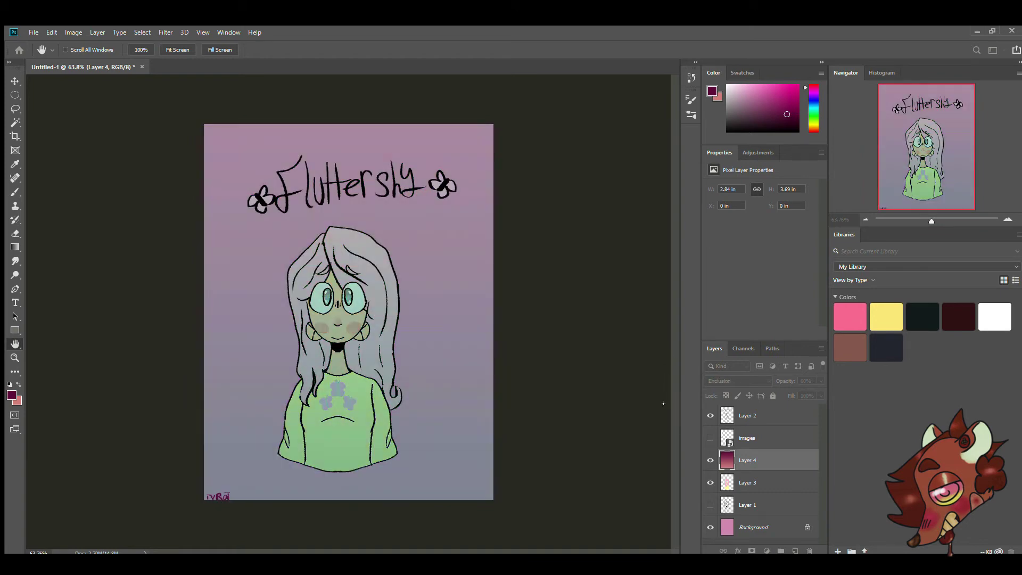
{"action": "key", "text": "shift+plus"}
{"action": "key", "text": "shift+plus"}
{"action": "key", "text": "shift+plus"}
{"action": "key", "text": "shift+plus"}
{"action": "key", "text": "shift+plus"}
{"action": "key", "text": "shift+plus"}
{"action": "key", "text": "shift+plus"}
{"action": "key", "text": "shift+plus"}
{"action": "key", "text": "shift+plus"}
{"action": "key", "text": "shift+plus"}
- Set the gradient layer's opacity to 53%
{"action": "key", "text": "5"}
{"action": "key", "text": "3"}
{"action": "key", "text": "g"}
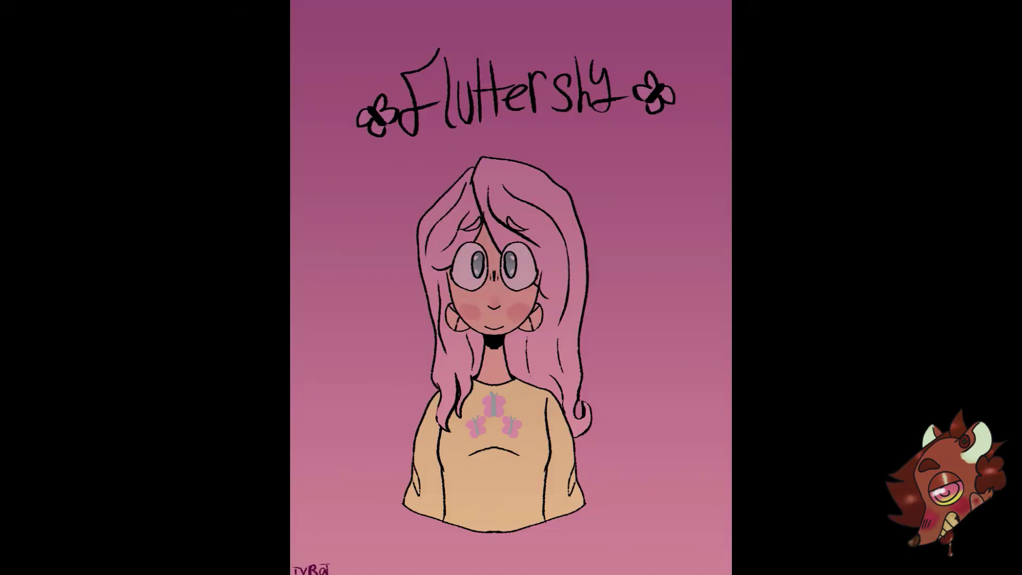